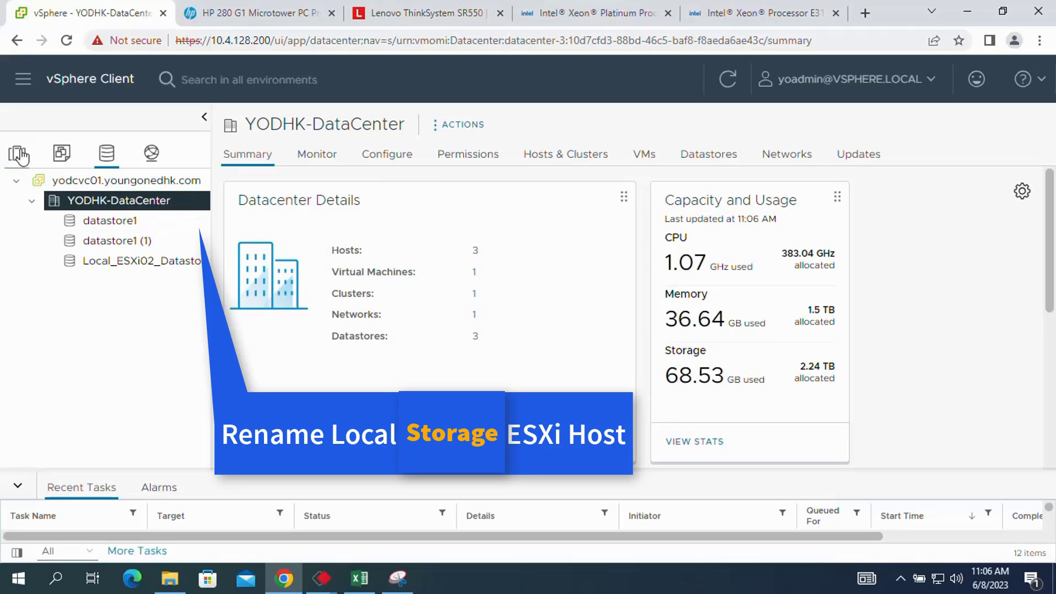
Select datastore1 in the storage inventory and check which ESXi host it belongs to
{"action": "left_click", "coordinate": [17, 153]}
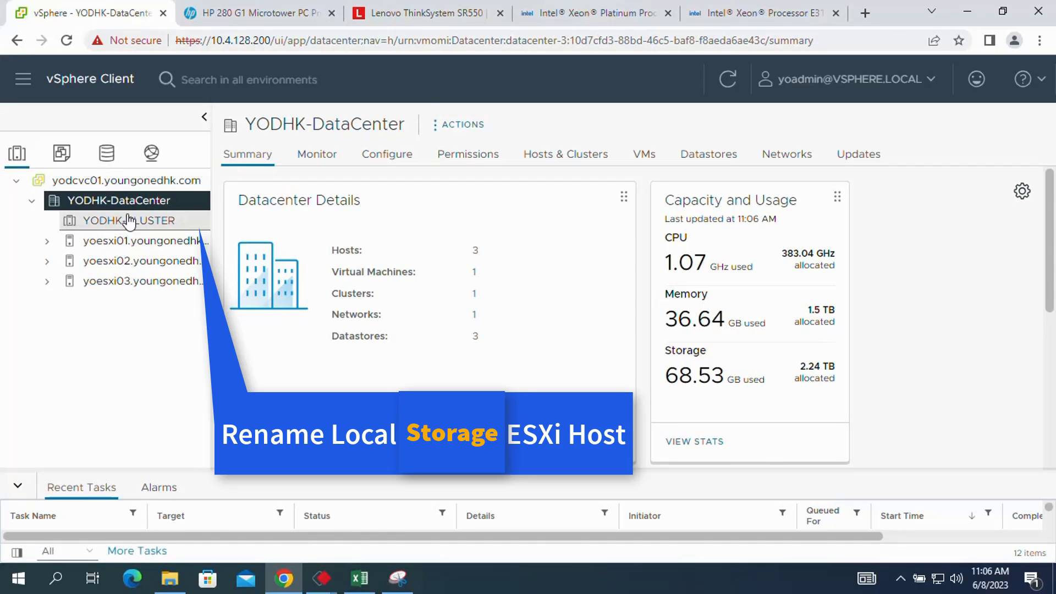
{"action": "left_click", "coordinate": [108, 165]}
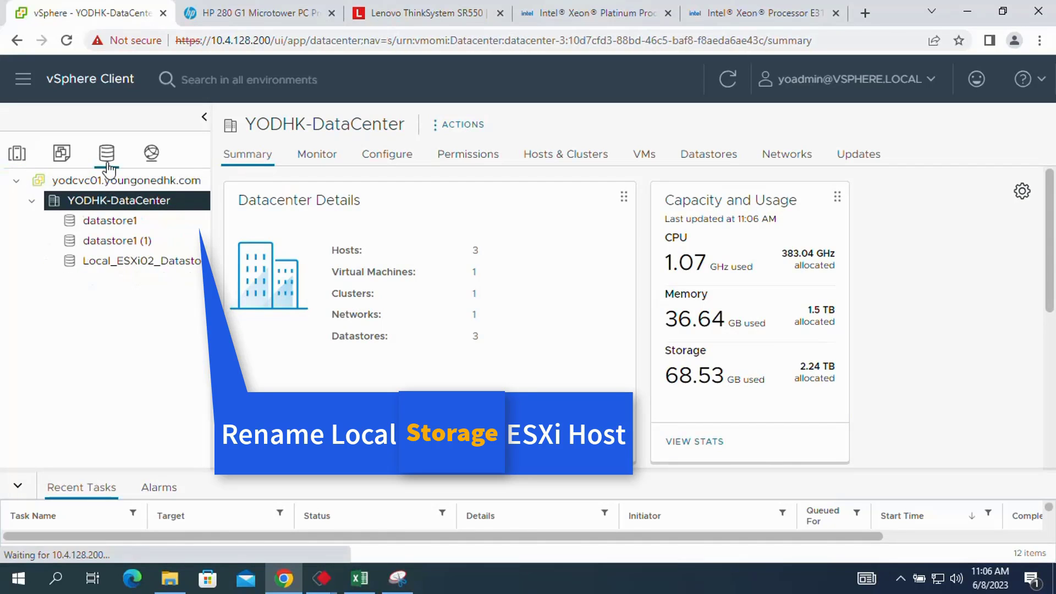
{"action": "left_click", "coordinate": [116, 229]}
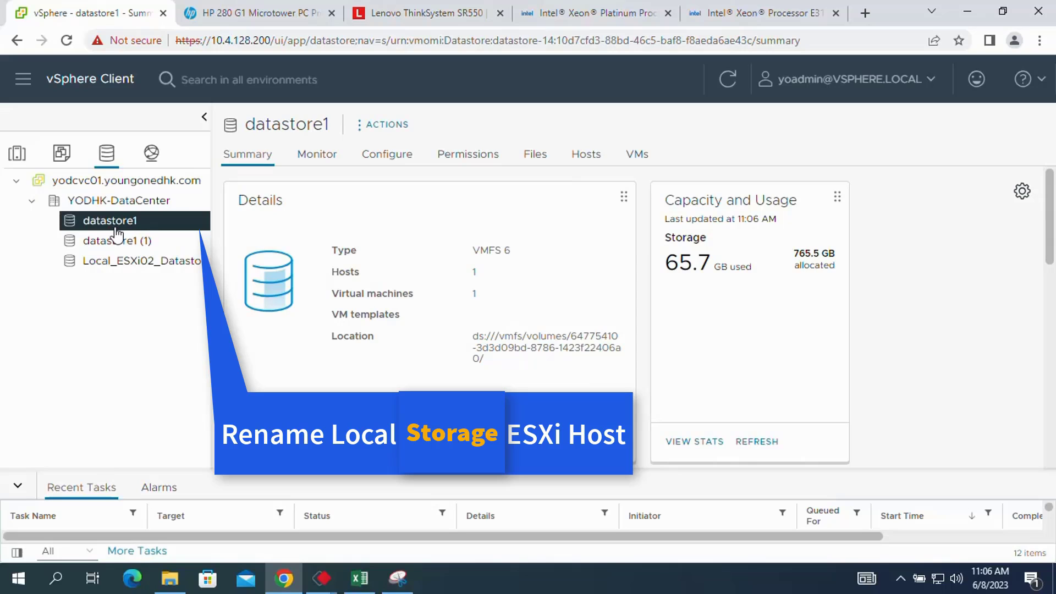
{"action": "left_click", "coordinate": [593, 170]}
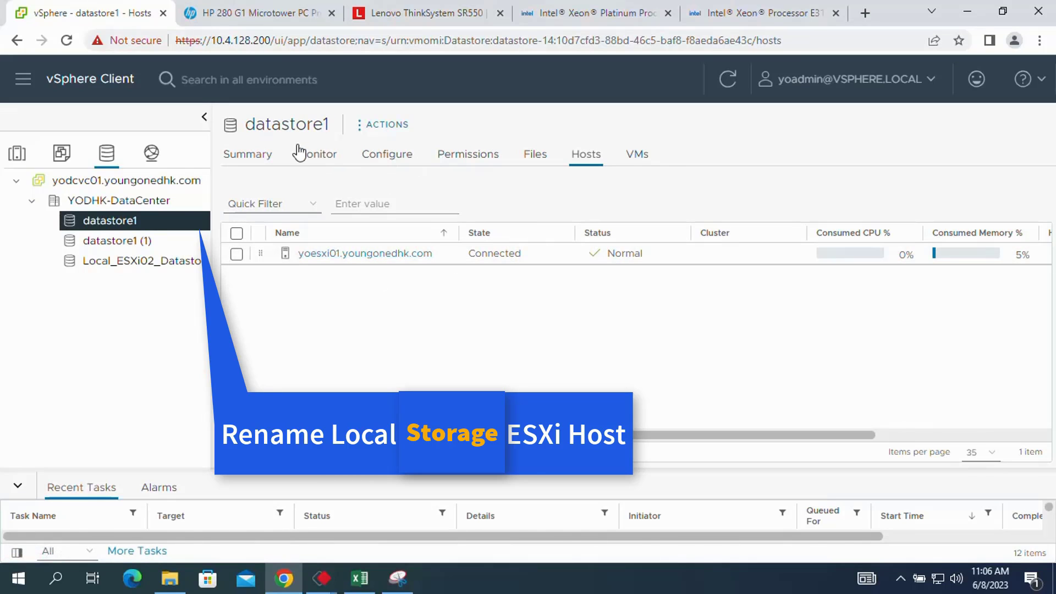
Rename datastore1 as Local_ESXI01_Datastore
{"action": "right_click", "coordinate": [114, 220]}
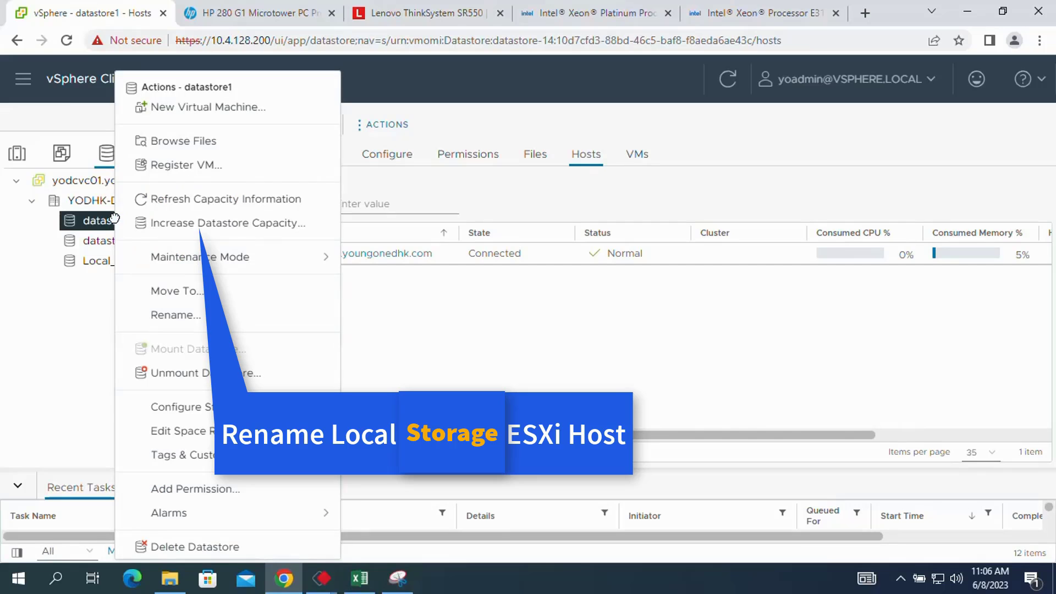
{"action": "left_click", "coordinate": [165, 315]}
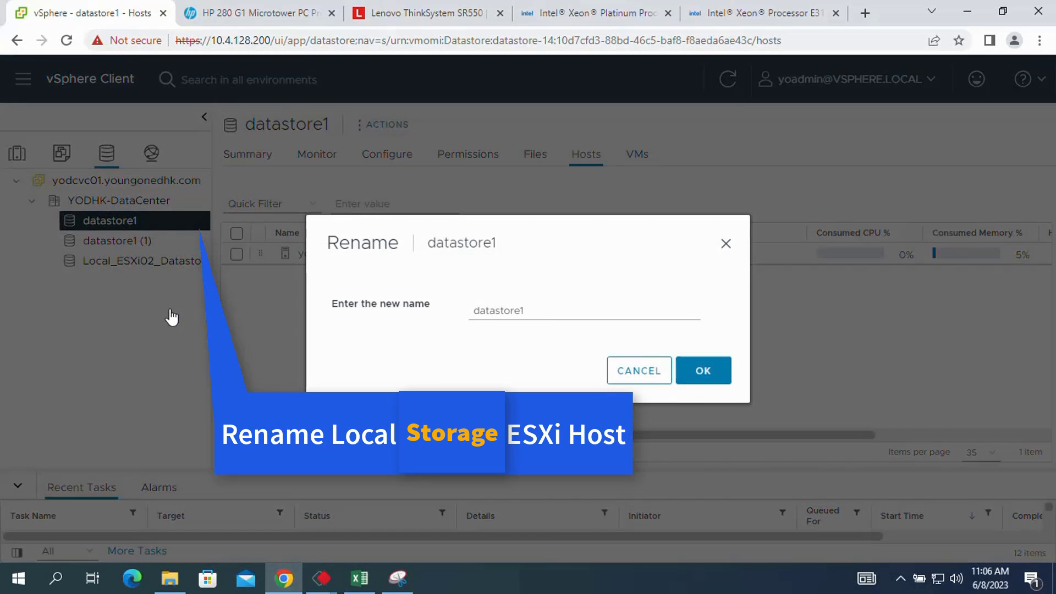
{"action": "double_click", "coordinate": [538, 311]}
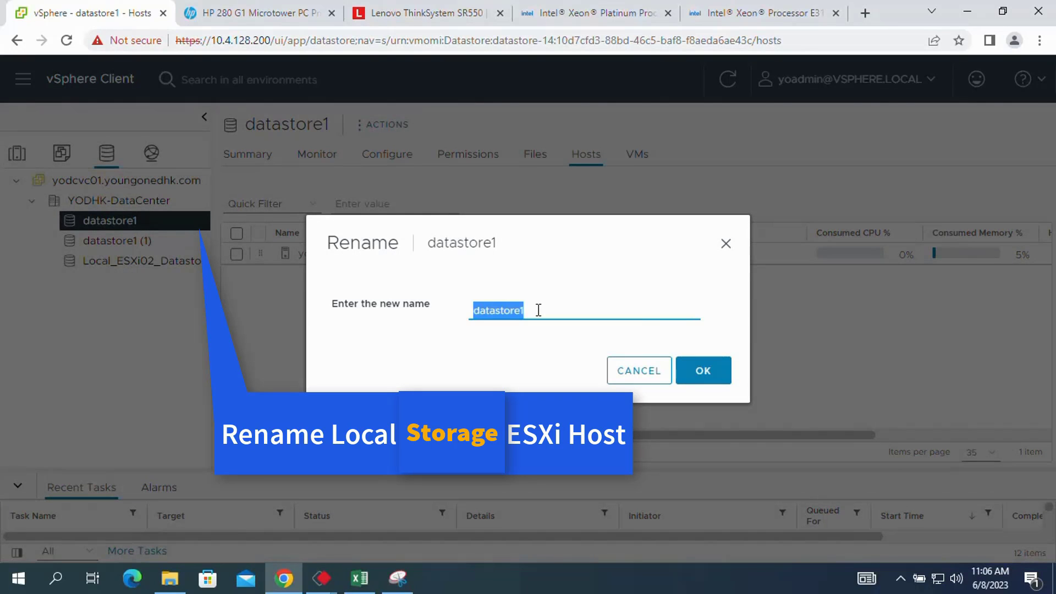
{"action": "type", "text": "Loc"}
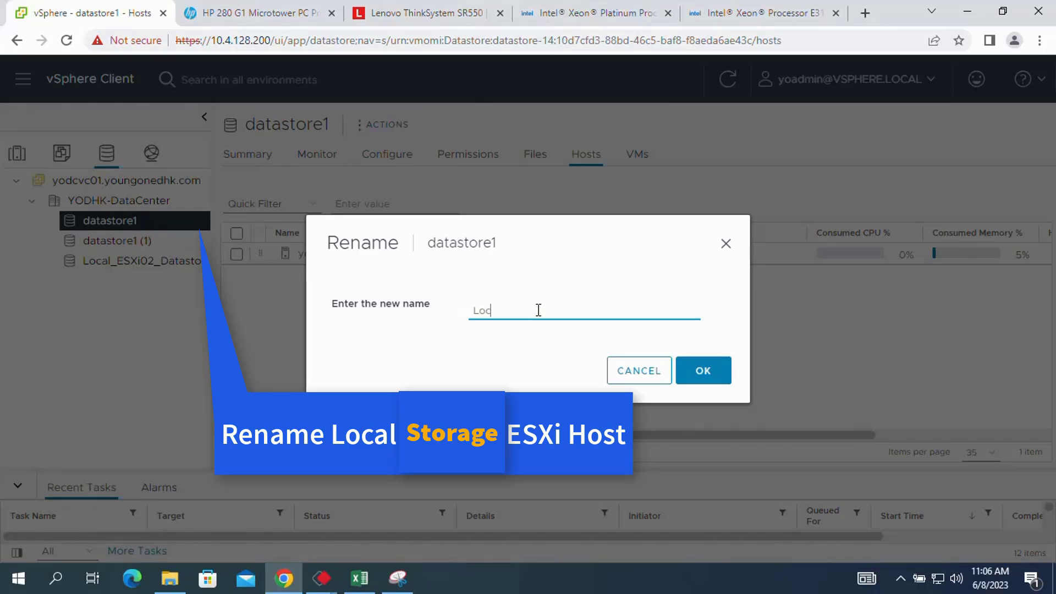
{"action": "type", "text": "al_ESXI01_Datastore"}
{"action": "left_click", "coordinate": [704, 373]}
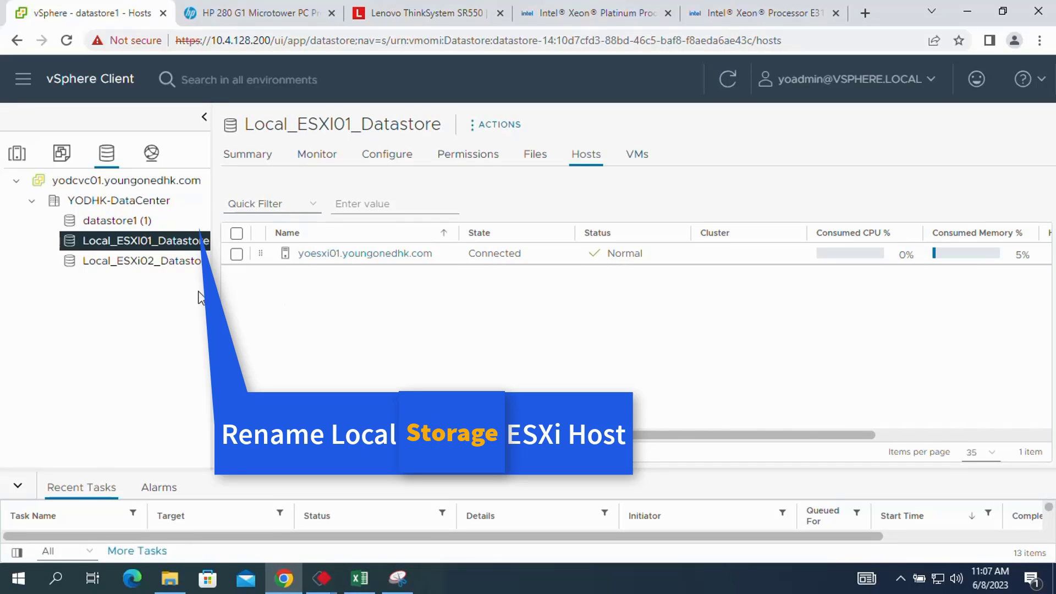
Rename the datastore "datastore1 (1)" of host yoesxi03 as Local_ESXI03_Datastore
{"action": "left_click", "coordinate": [131, 220]}
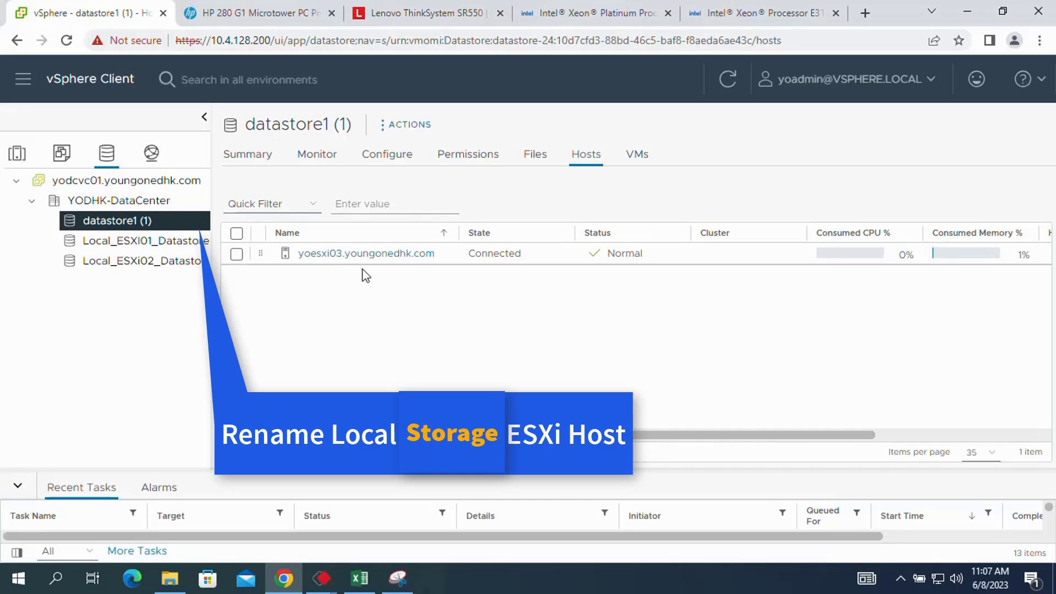
{"action": "right_click", "coordinate": [116, 223]}
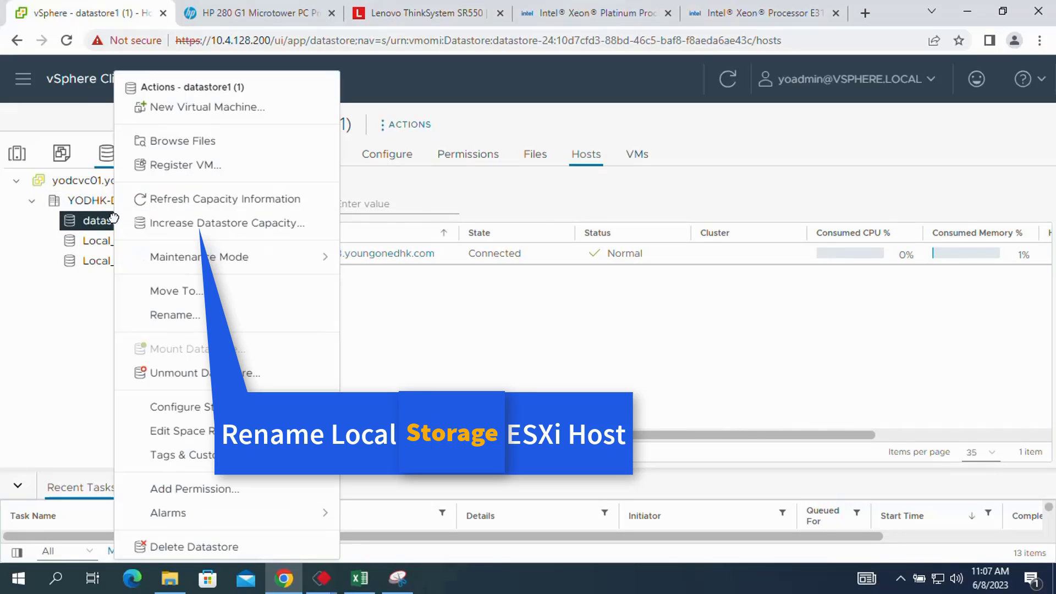
{"action": "left_click", "coordinate": [197, 327]}
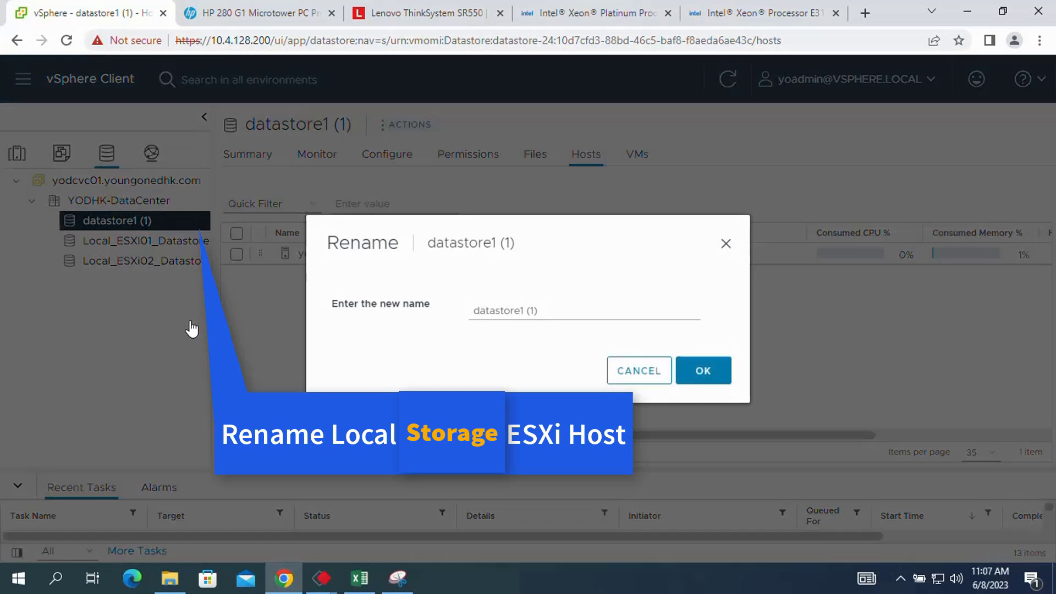
{"action": "left_click", "coordinate": [545, 311]}
{"action": "key", "text": "shift+Left"}
{"action": "key", "text": "BackSpace"}
{"action": "key", "text": "BackSpace"}
{"action": "key", "text": "BackSpace"}
{"action": "key", "text": "BackSpace"}
{"action": "key", "text": "BackSpace"}
{"action": "key", "text": "BackSpace"}
{"action": "key", "text": "BackSpace"}
{"action": "key", "text": "BackSpace"}
{"action": "key", "text": "BackSpace"}
{"action": "key", "text": "BackSpace"}
{"action": "key", "text": "BackSpace"}
{"action": "key", "text": "BackSpace"}
{"action": "key", "text": "BackSpace"}
{"action": "key", "text": "BackSpace"}
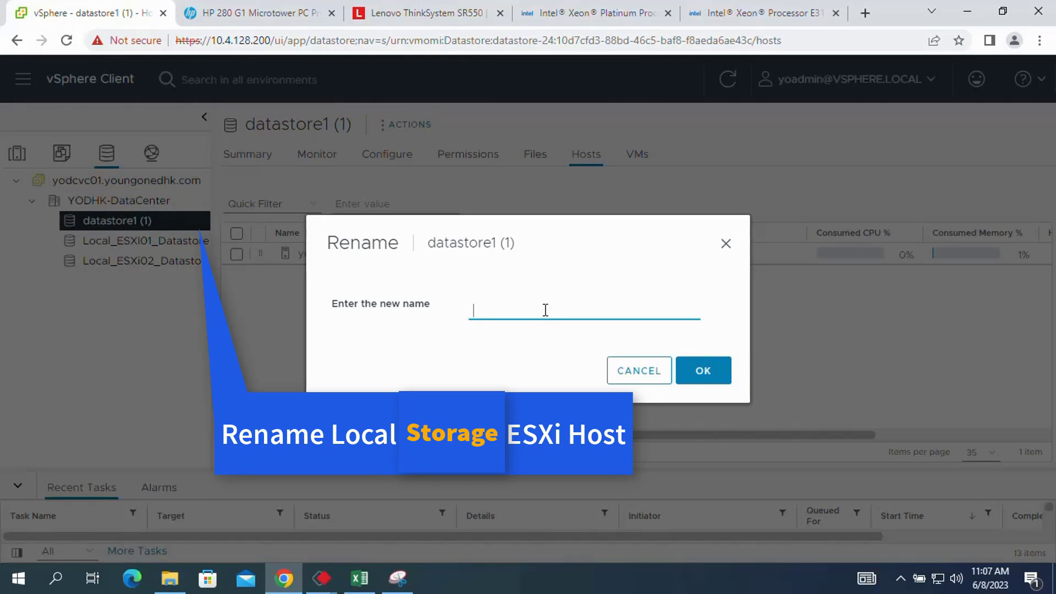
{"action": "type", "text": "Local"}
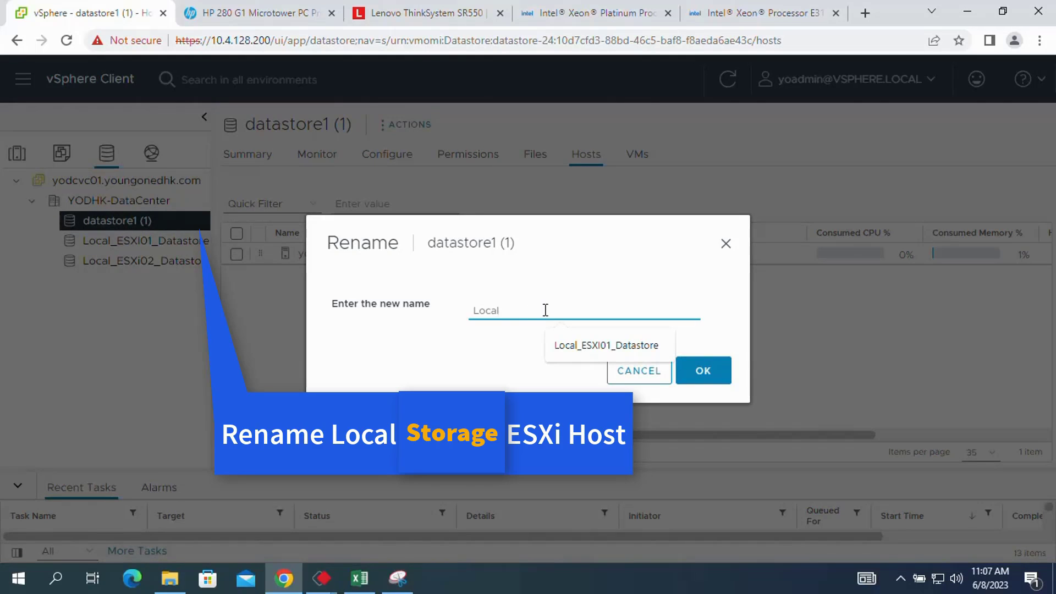
{"action": "type", "text": "_ESXI03"}
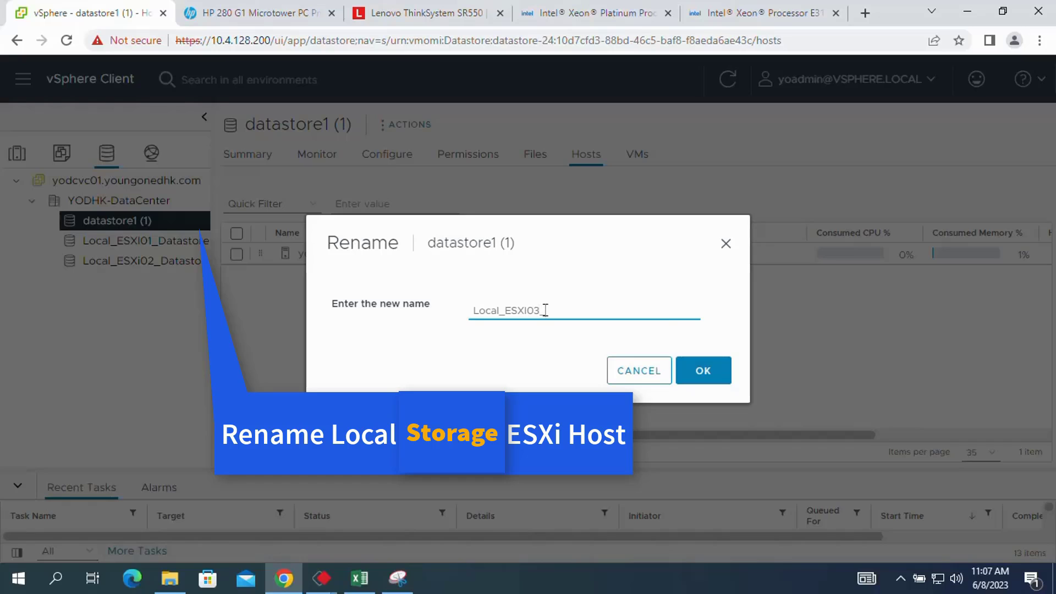
{"action": "type", "text": "_Datastore"}
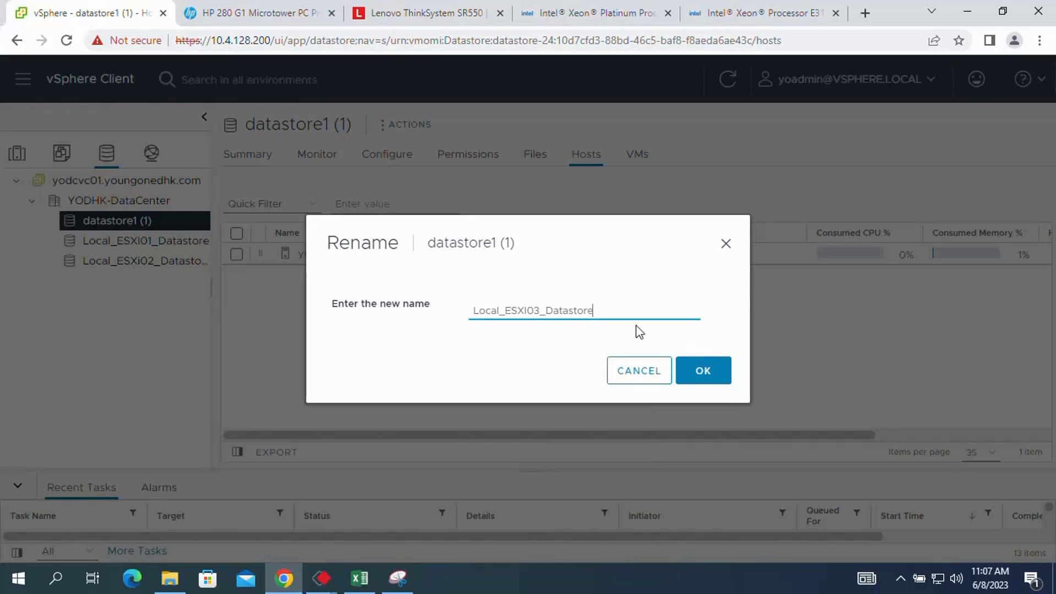
{"action": "left_click", "coordinate": [712, 377]}
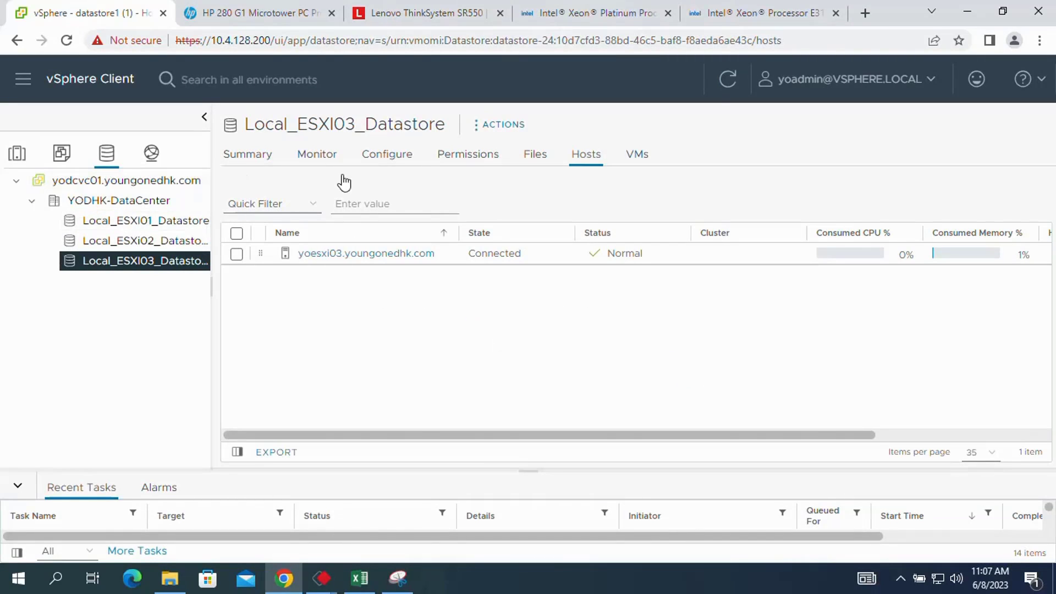
Review the general configuration and the summary details of Local_ESXI03_Datastore
{"action": "left_click", "coordinate": [378, 157]}
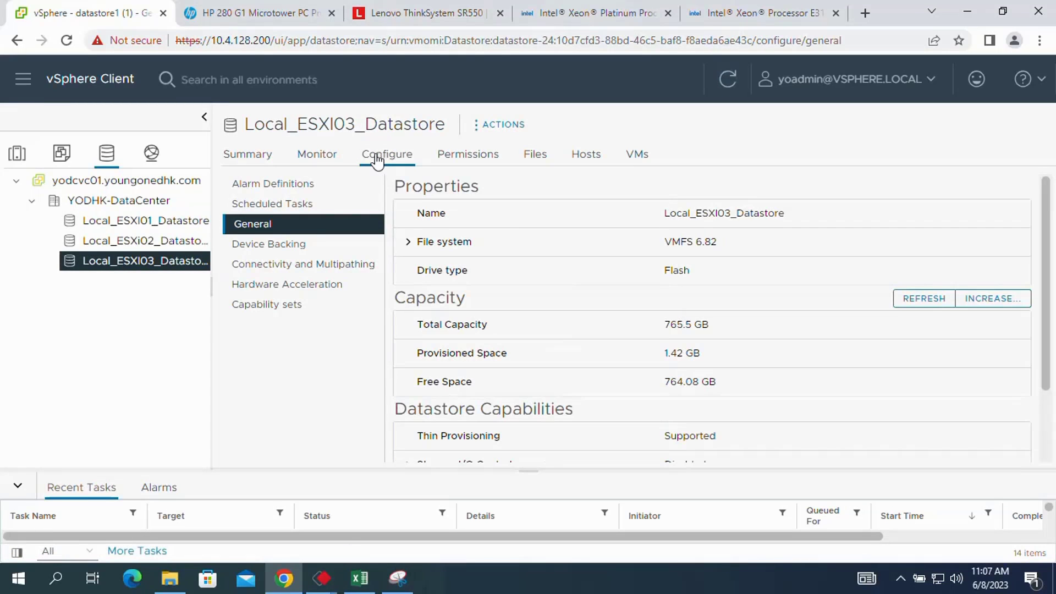
{"action": "left_click", "coordinate": [256, 156]}
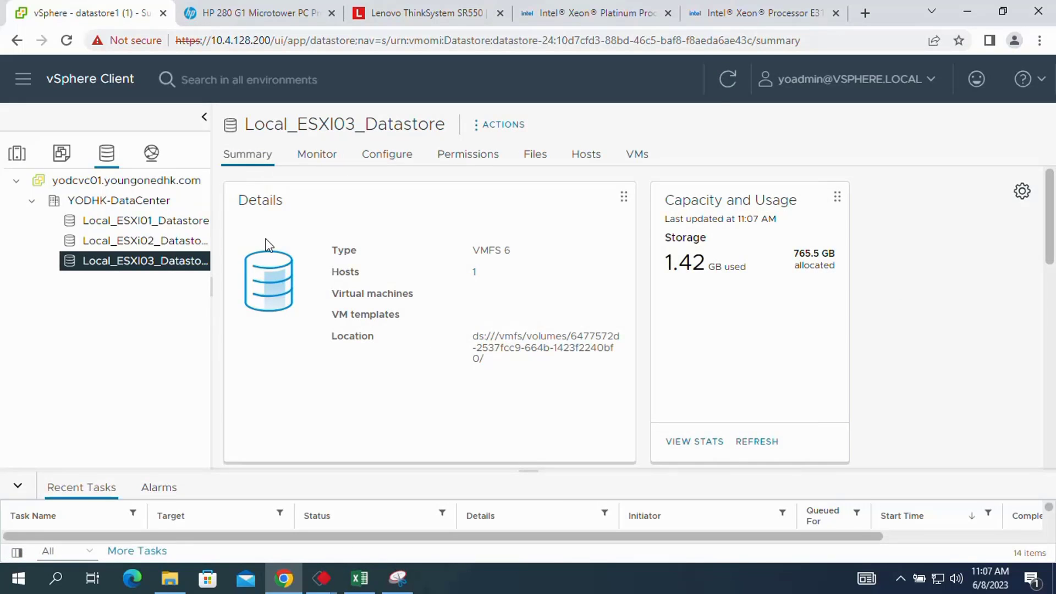
{"action": "left_click", "coordinate": [72, 187]}
Start creating a new datastore in YODHK-DataCenter with VMFS as its type
{"action": "left_click", "coordinate": [88, 201]}
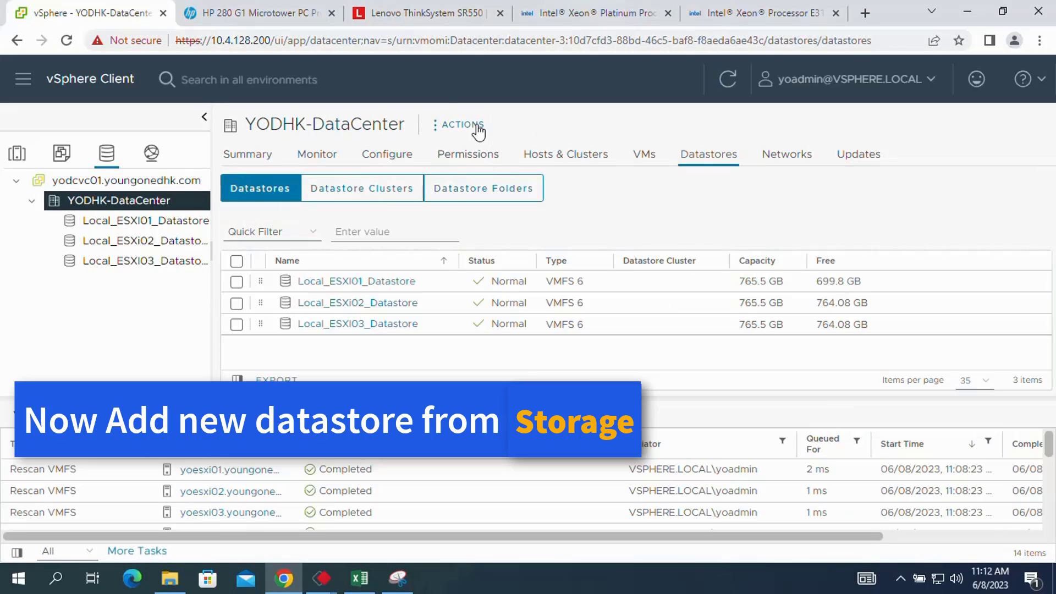
{"action": "left_click", "coordinate": [462, 124]}
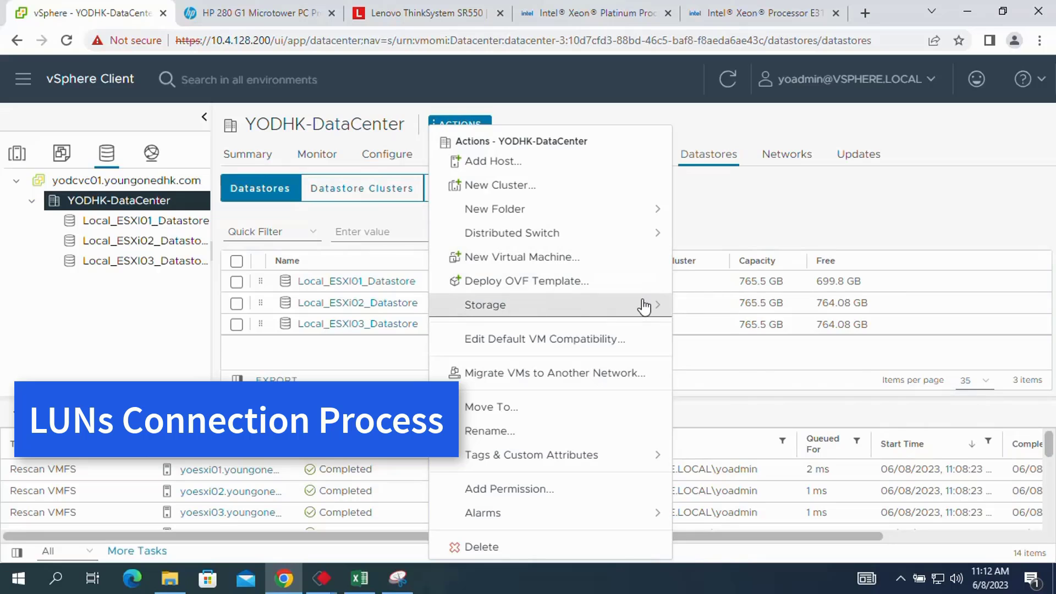
{"action": "mouse_move", "coordinate": [643, 306]}
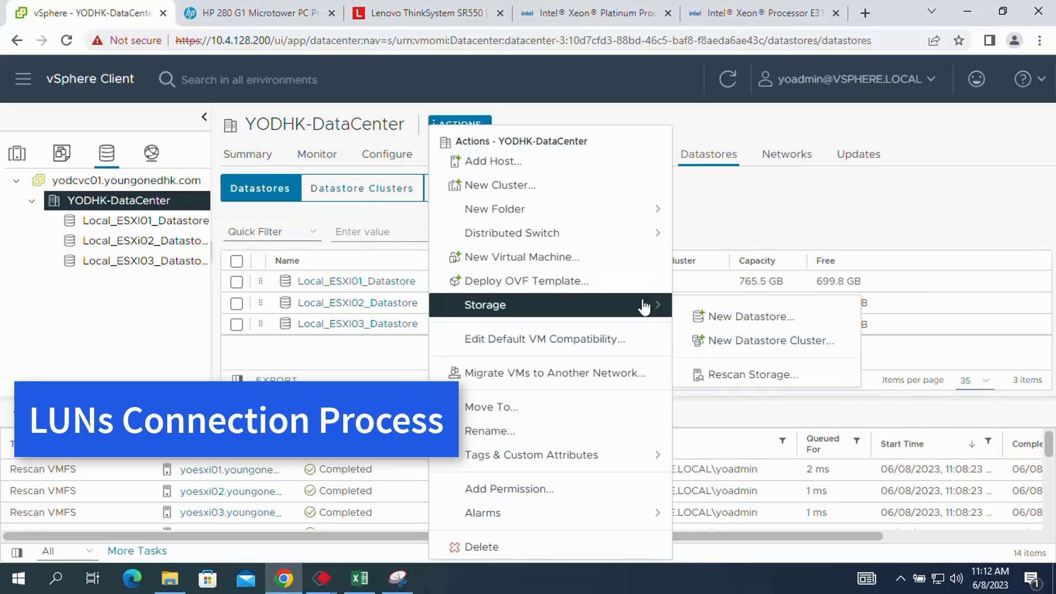
{"action": "left_click", "coordinate": [732, 323]}
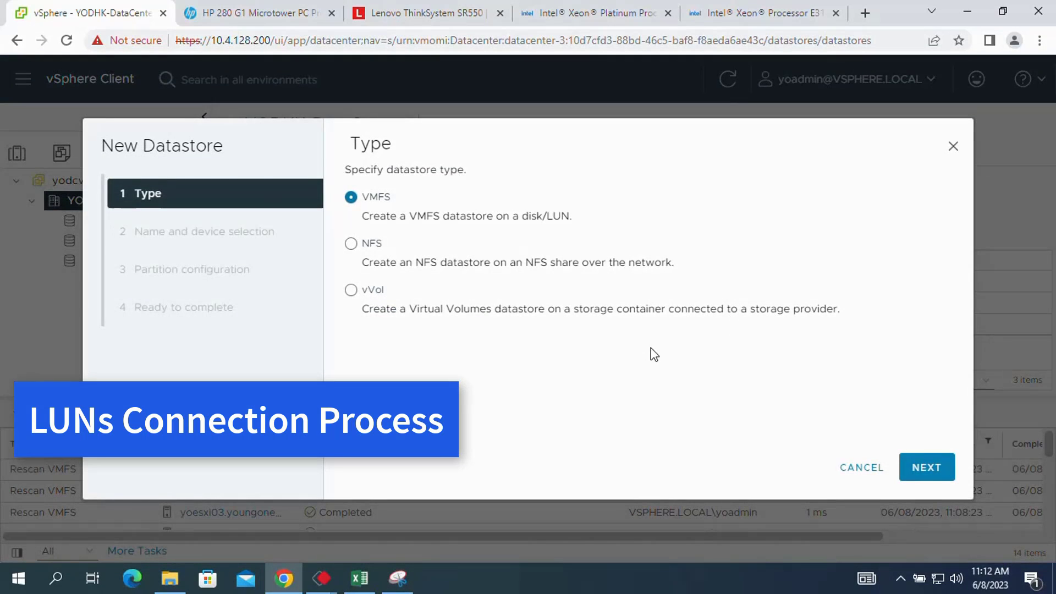
{"action": "left_click", "coordinate": [925, 471]}
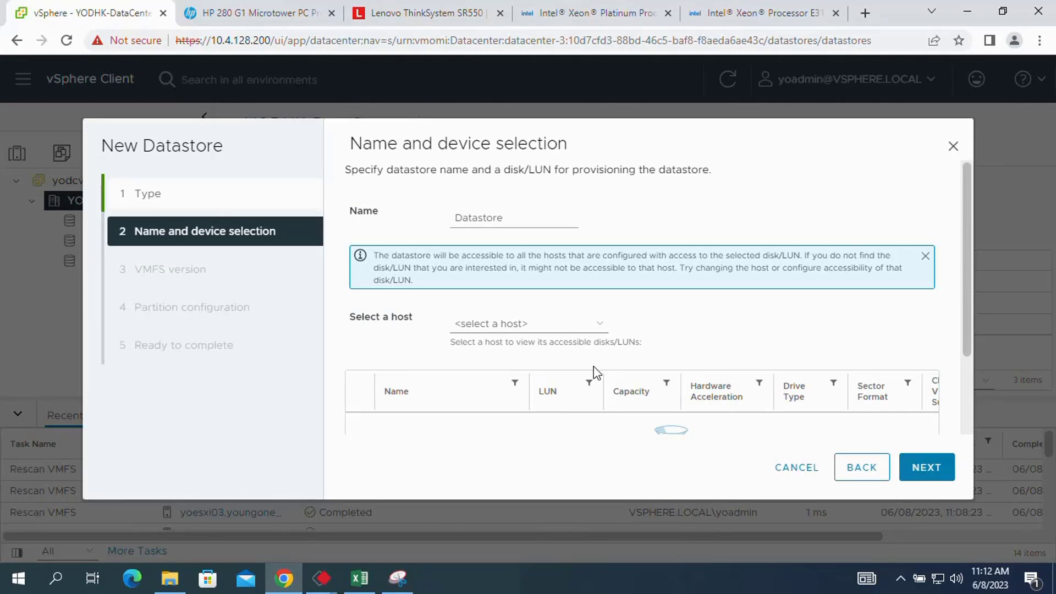
Name the new datastore Datastore-LUN-01 and place it on host yoesxi01.youngonedhk.com's DGC Fibre Channel Disk with LUN 1
{"action": "left_click", "coordinate": [527, 220]}
{"action": "type", "text": "-L"}
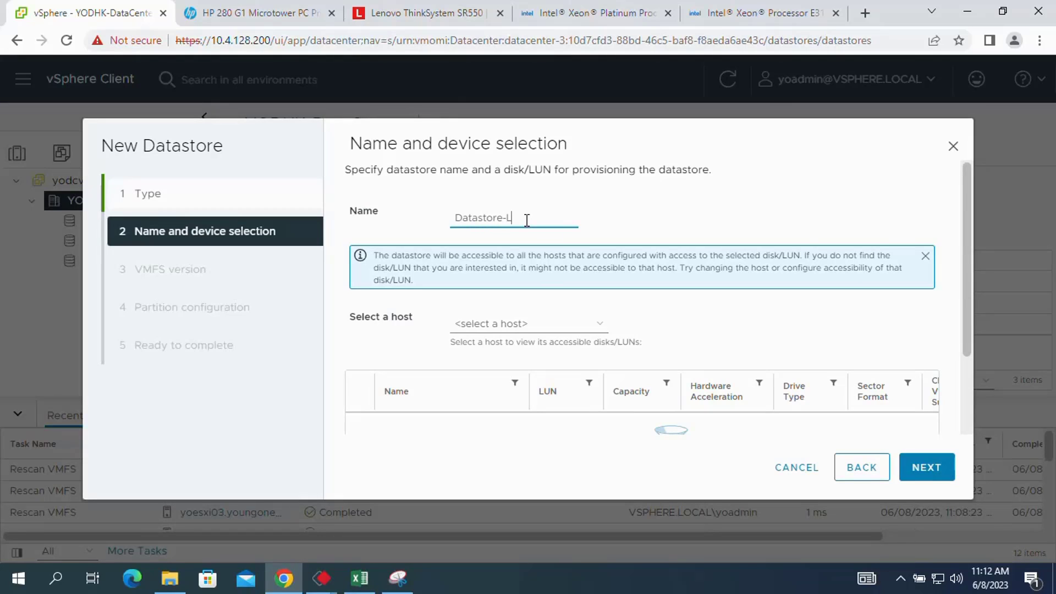
{"action": "type", "text": "UN-01"}
{"action": "left_click", "coordinate": [587, 326]}
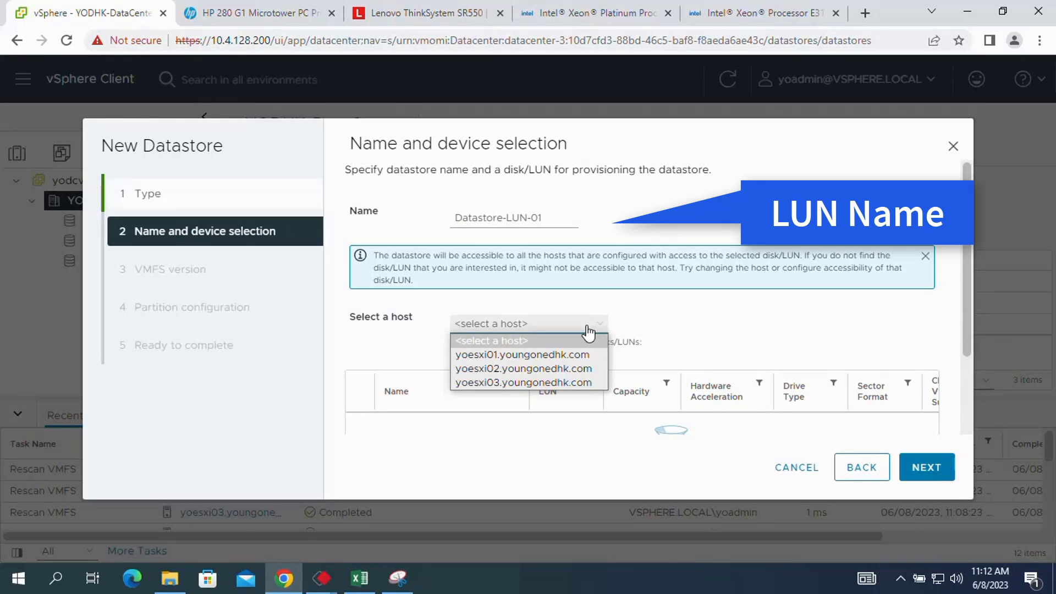
{"action": "left_click", "coordinate": [510, 356]}
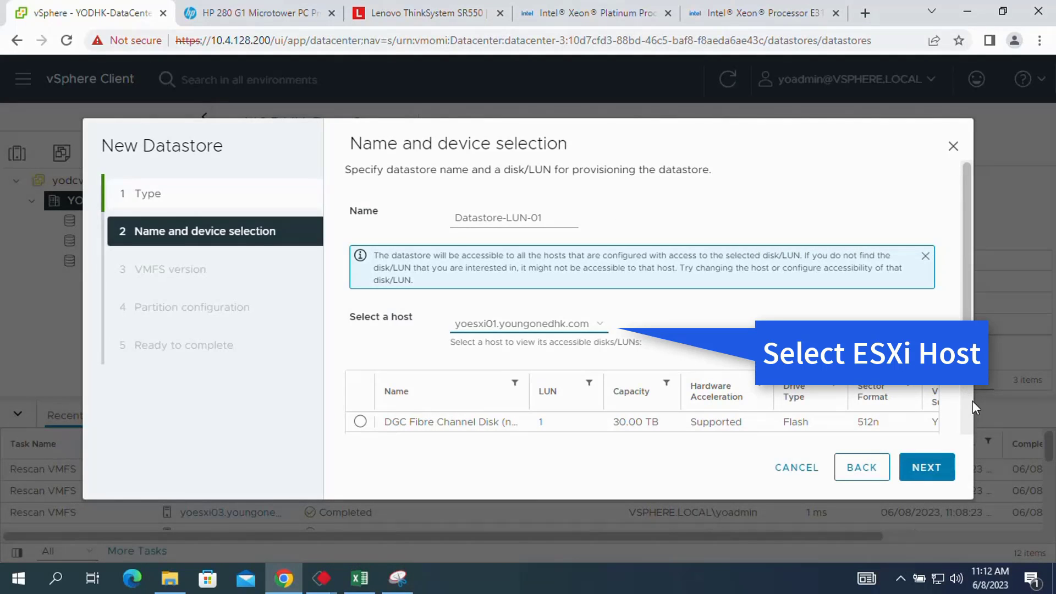
{"action": "scroll", "coordinate": [968, 409], "scroll_direction": "down", "scroll_amount": 2}
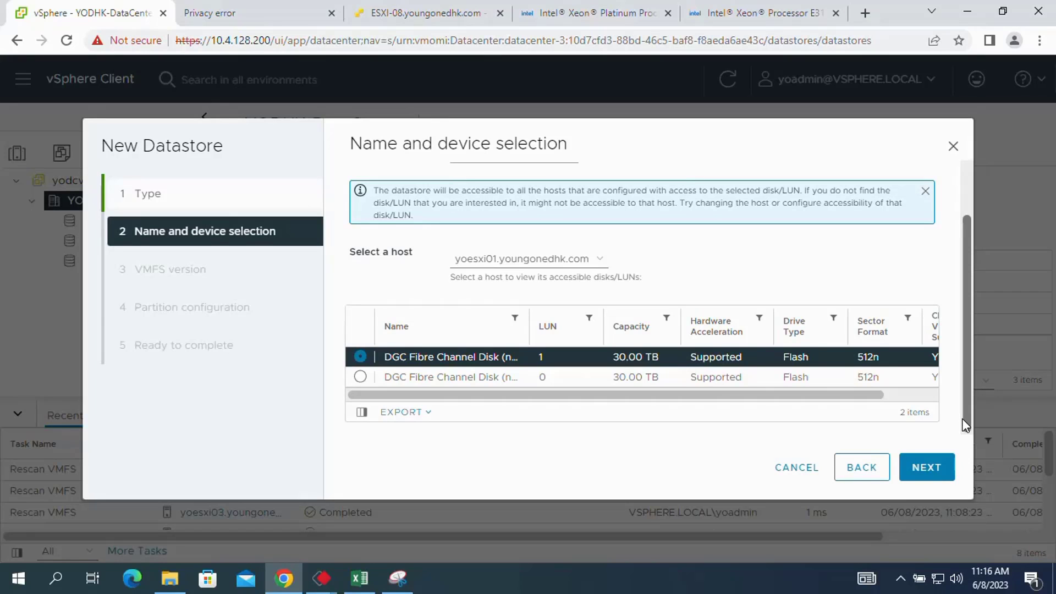
{"action": "left_click", "coordinate": [929, 474]}
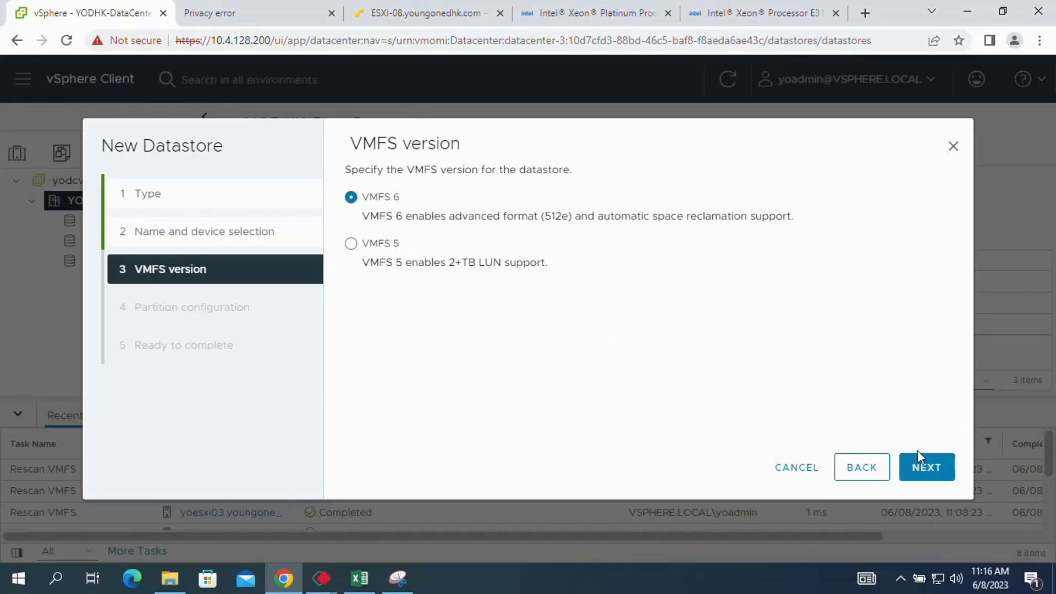
Keep VMFS 6 as the version and use all available partitions at 30720 GB with 1 MB block size and low space reclamation priority
{"action": "left_click", "coordinate": [929, 468]}
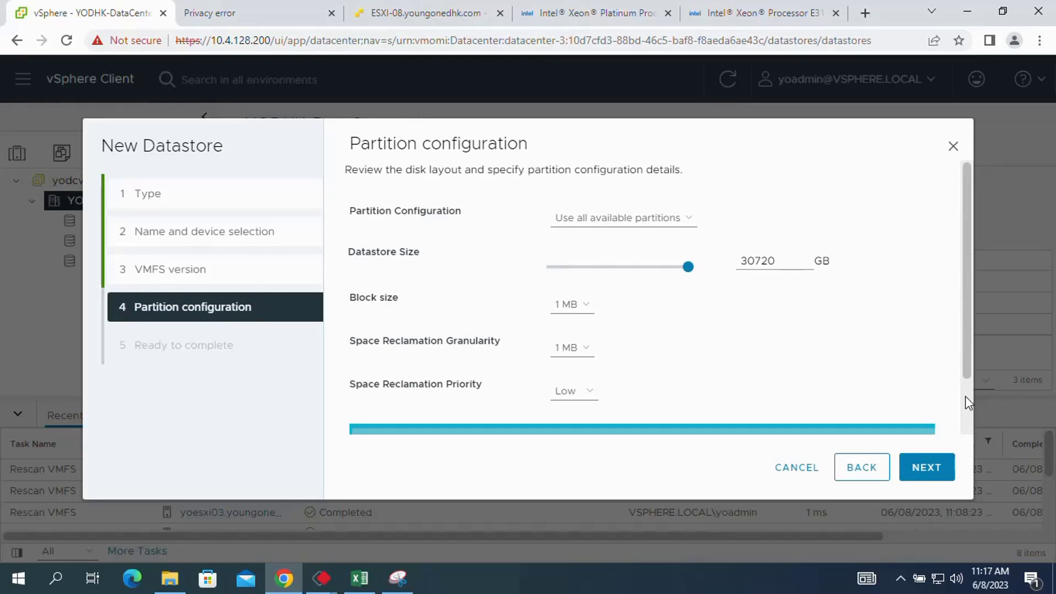
{"action": "scroll", "coordinate": [968, 403], "scroll_direction": "down", "scroll_amount": 2}
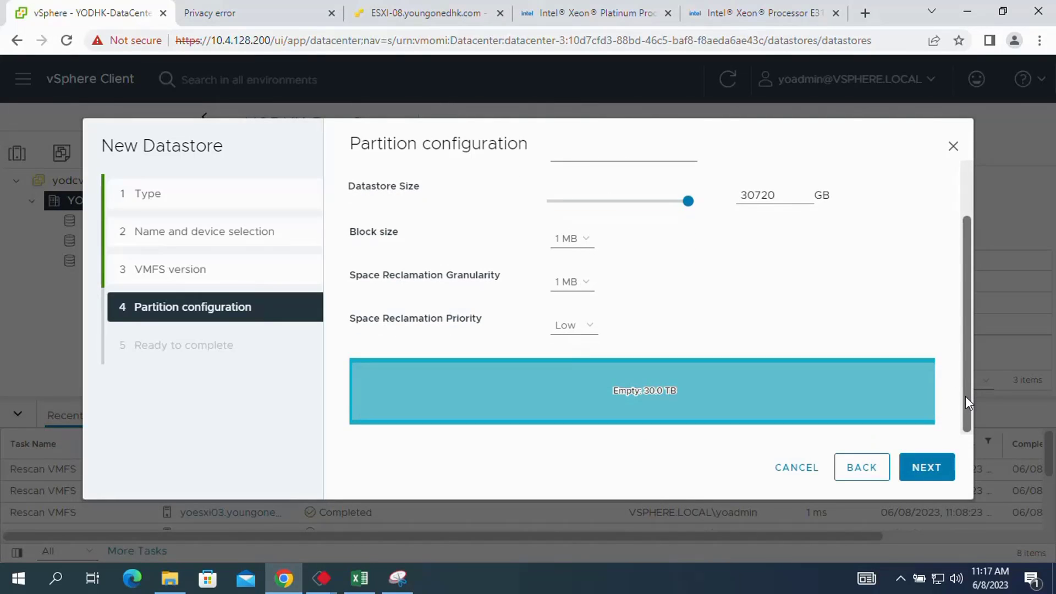
{"action": "left_click", "coordinate": [969, 187]}
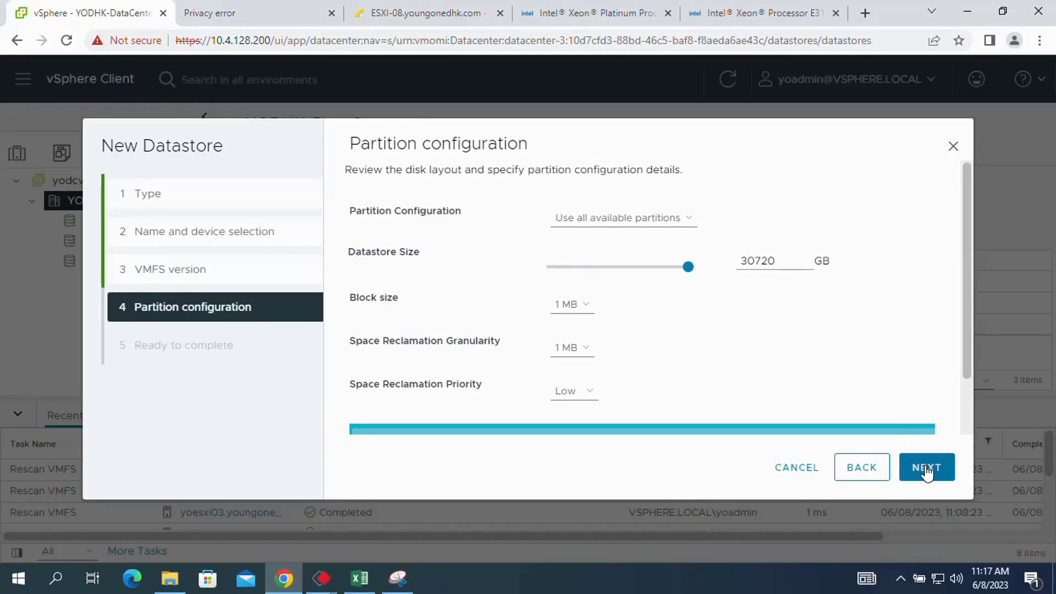
{"action": "left_click", "coordinate": [688, 225]}
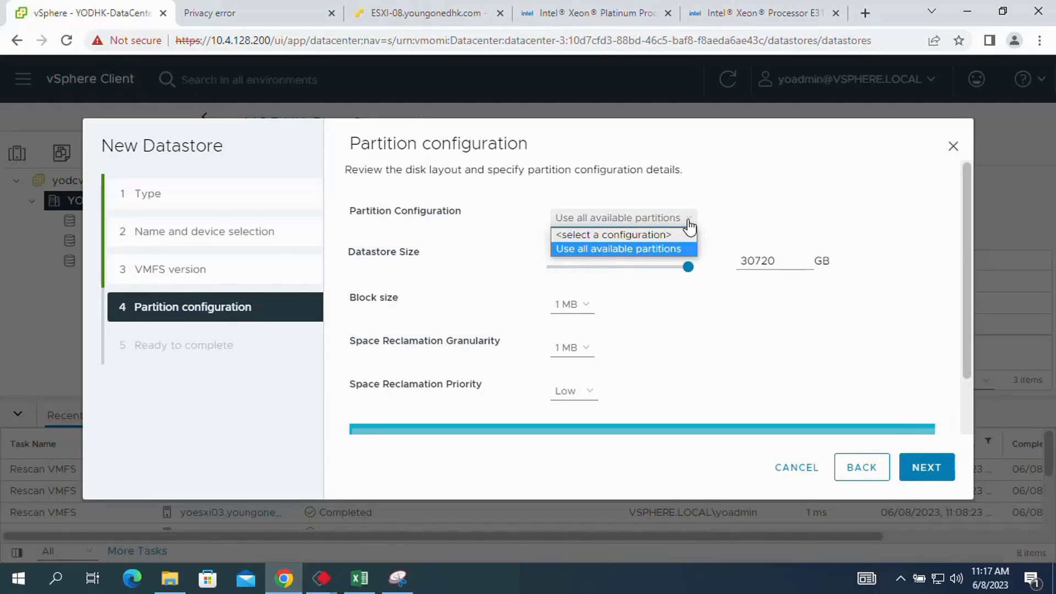
{"action": "left_click", "coordinate": [689, 226]}
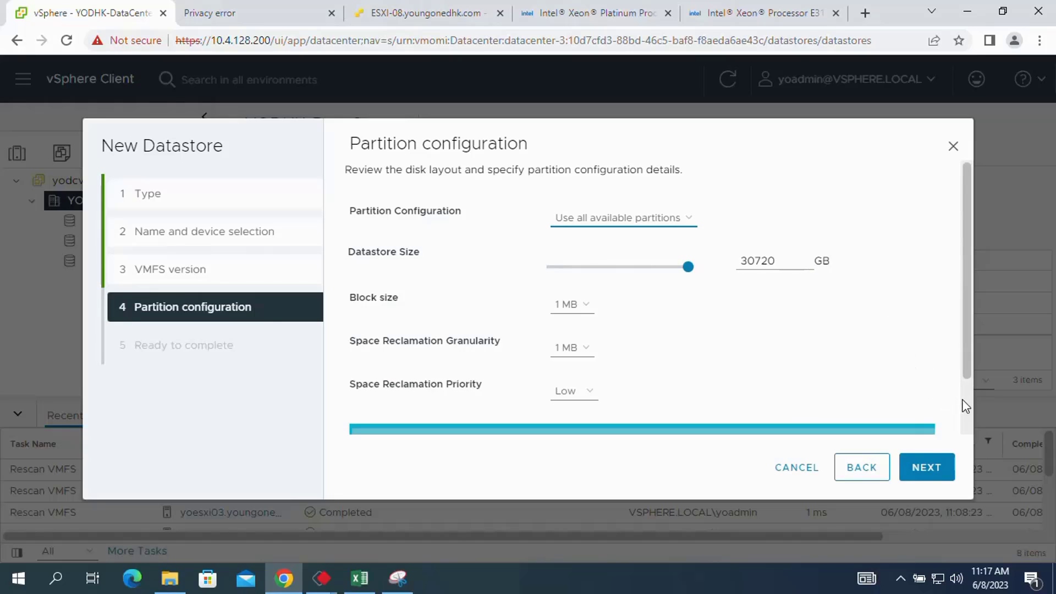
{"action": "scroll", "coordinate": [969, 415], "scroll_direction": "down", "scroll_amount": 1}
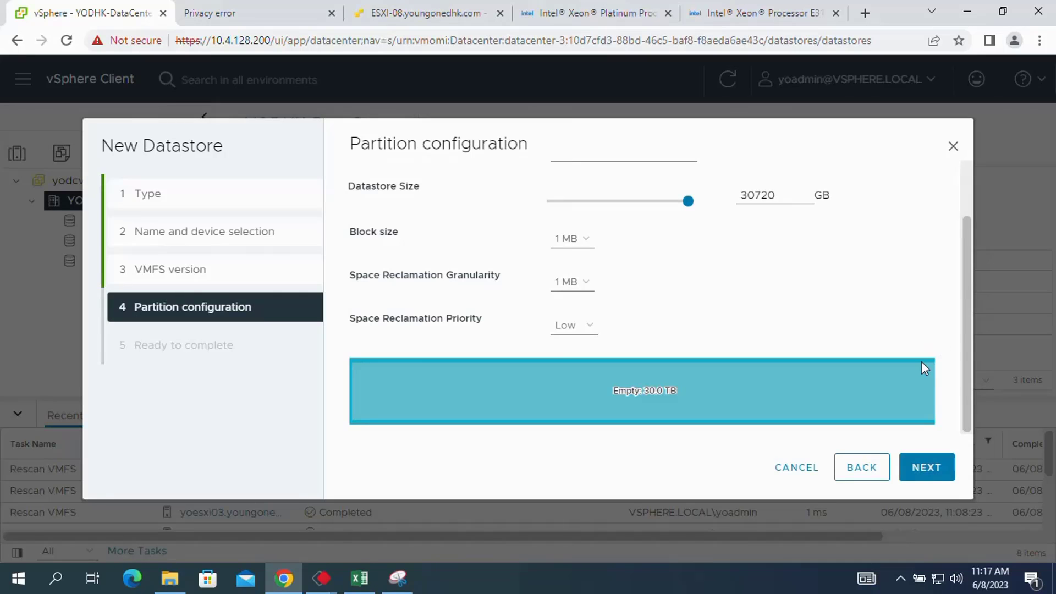
{"action": "left_click", "coordinate": [915, 477]}
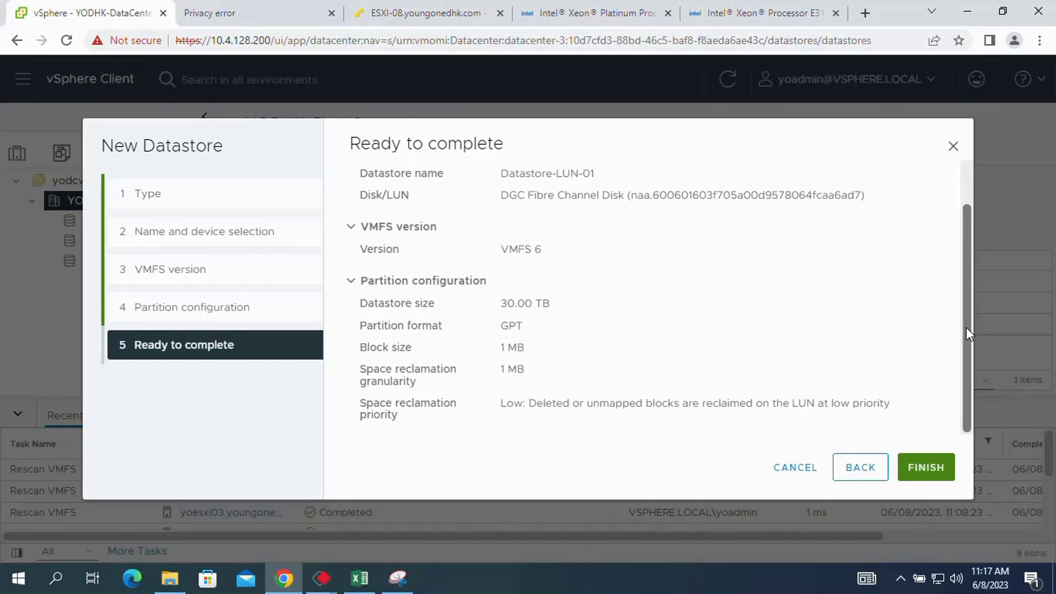
Review the settings summary of Datastore-LUN-01 and finish creating the datastore
{"action": "left_click_drag", "start_coordinate": [966, 330], "coordinate": [965, 291]}
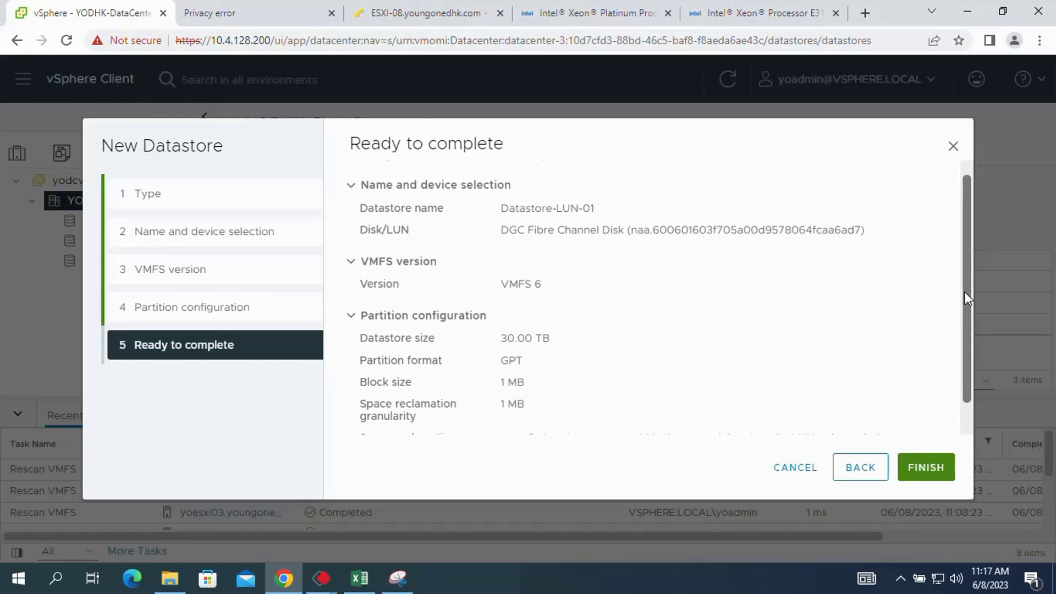
{"action": "left_click_drag", "start_coordinate": [965, 292], "coordinate": [968, 345]}
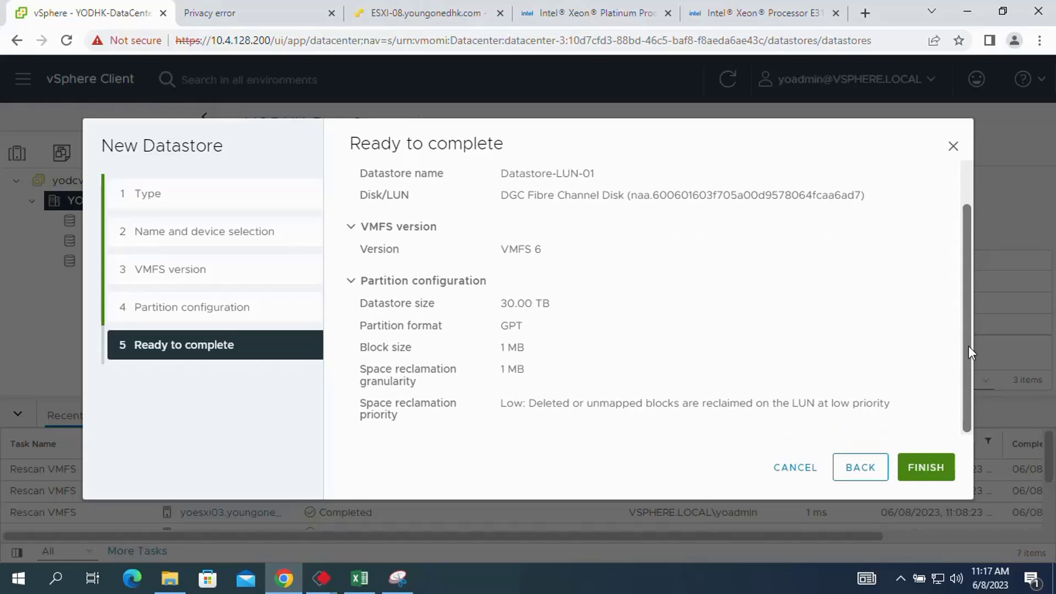
{"action": "left_click", "coordinate": [924, 471]}
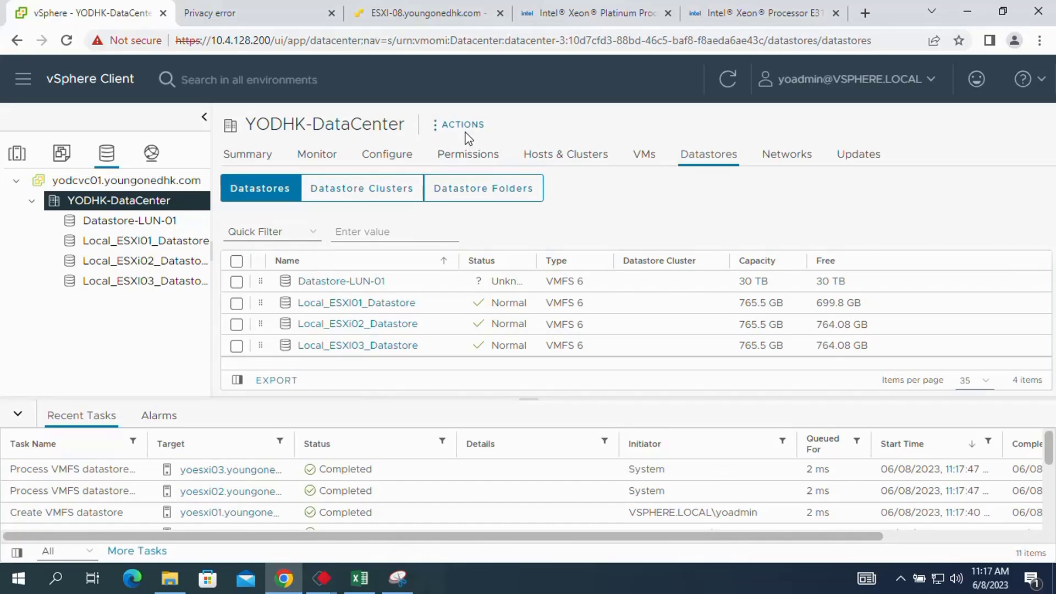
Start another new datastore in YODHK-DataCenter, keeping VMFS as its type
{"action": "left_click", "coordinate": [463, 126]}
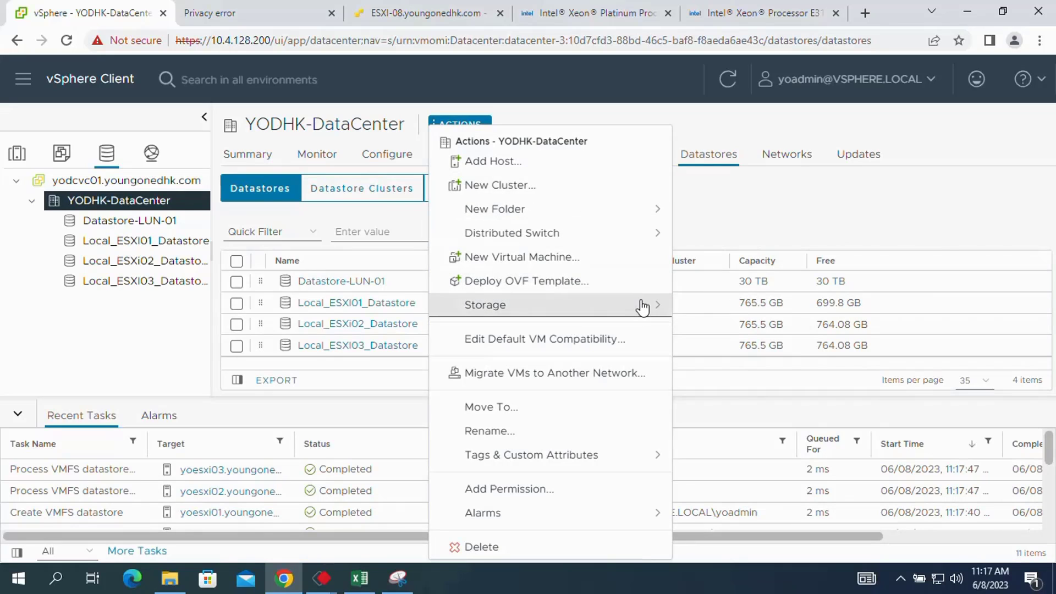
{"action": "mouse_move", "coordinate": [647, 308]}
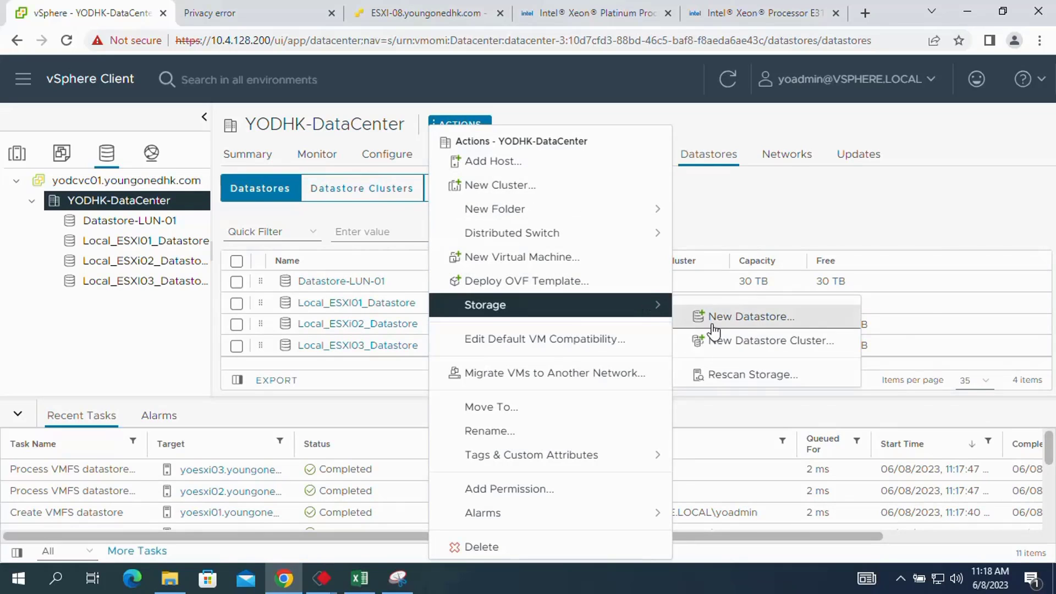
{"action": "left_click", "coordinate": [735, 320]}
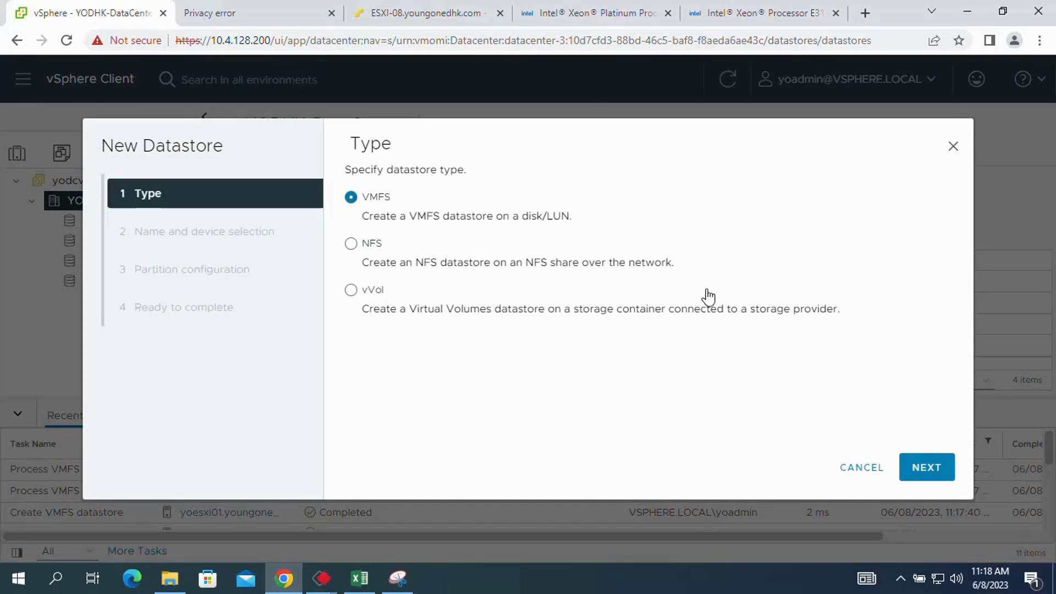
{"action": "left_click", "coordinate": [927, 469]}
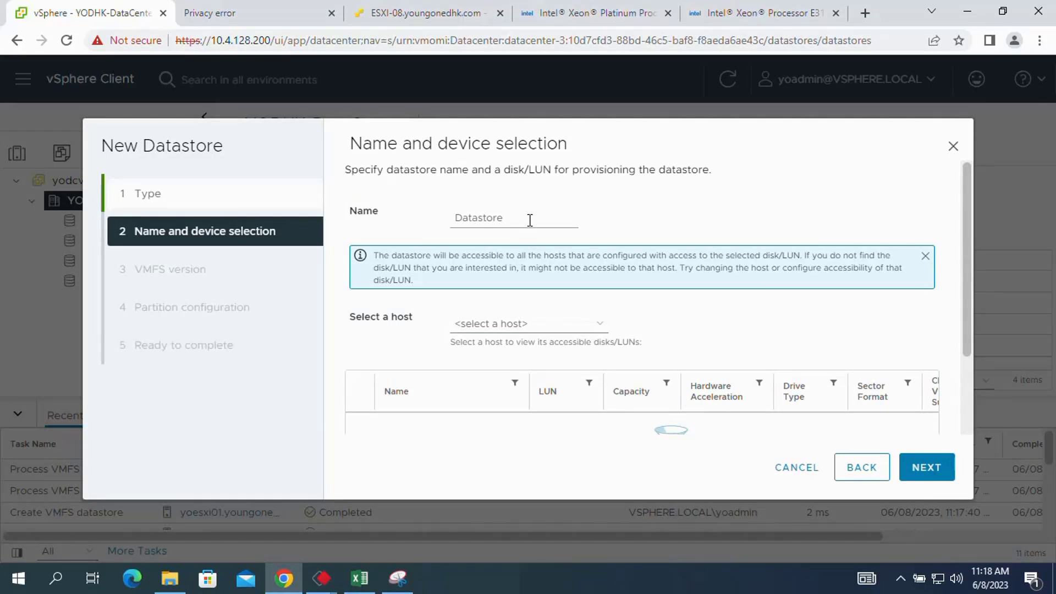
Name the second datastore Datastore-LUN-00 and place it on host yoesxi01.youngonedhk.com's DGC Fibre Channel Disk with LUN 0
{"action": "left_click", "coordinate": [530, 219]}
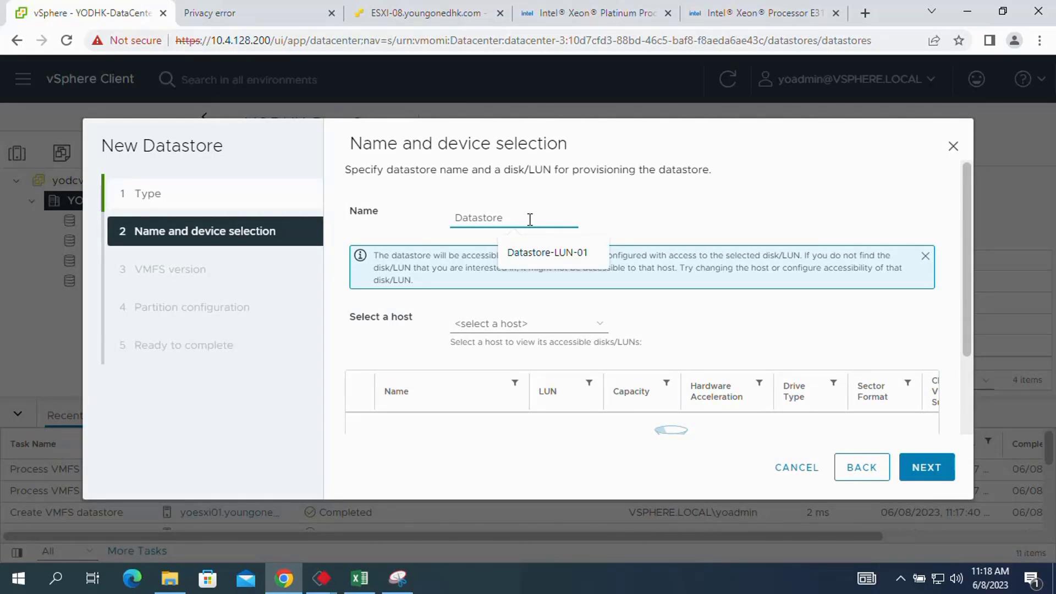
{"action": "left_click", "coordinate": [539, 253]}
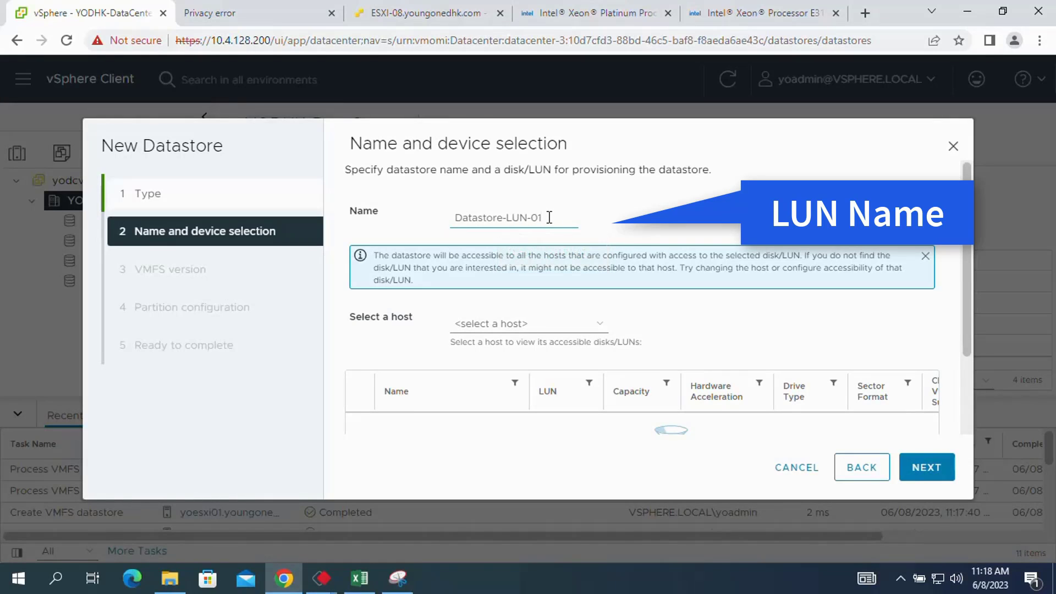
{"action": "key", "text": "BackSpace"}
{"action": "type", "text": "0"}
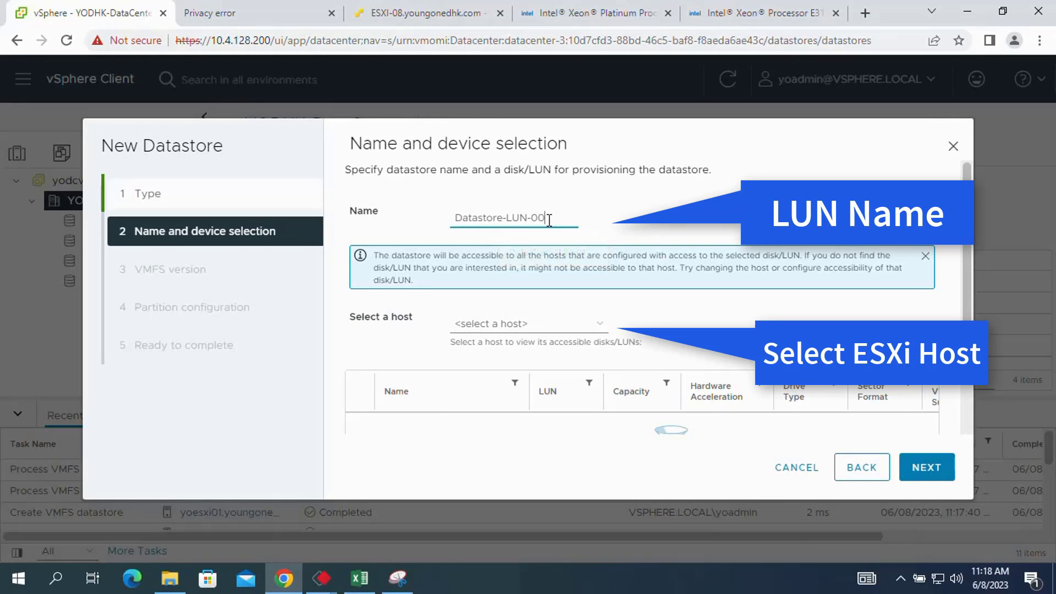
{"action": "left_click", "coordinate": [601, 326]}
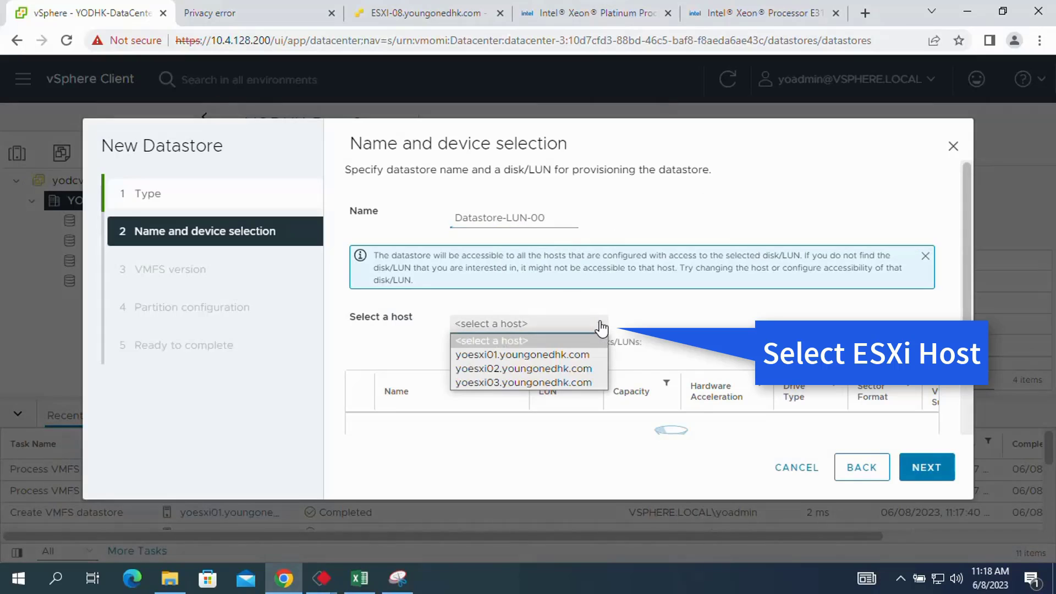
{"action": "left_click", "coordinate": [561, 354]}
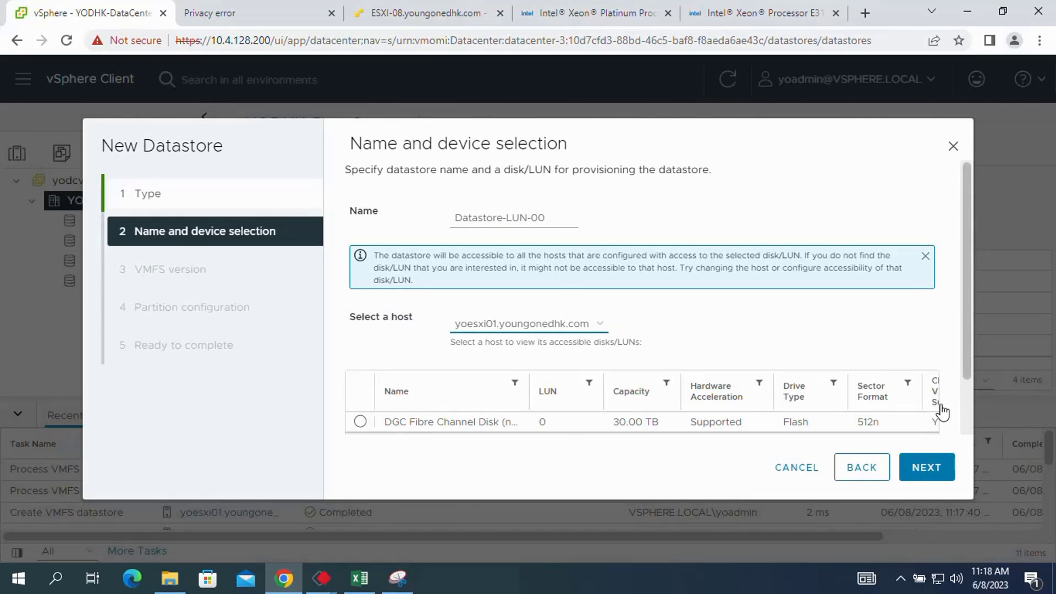
{"action": "scroll", "coordinate": [970, 398], "scroll_direction": "down", "scroll_amount": 1}
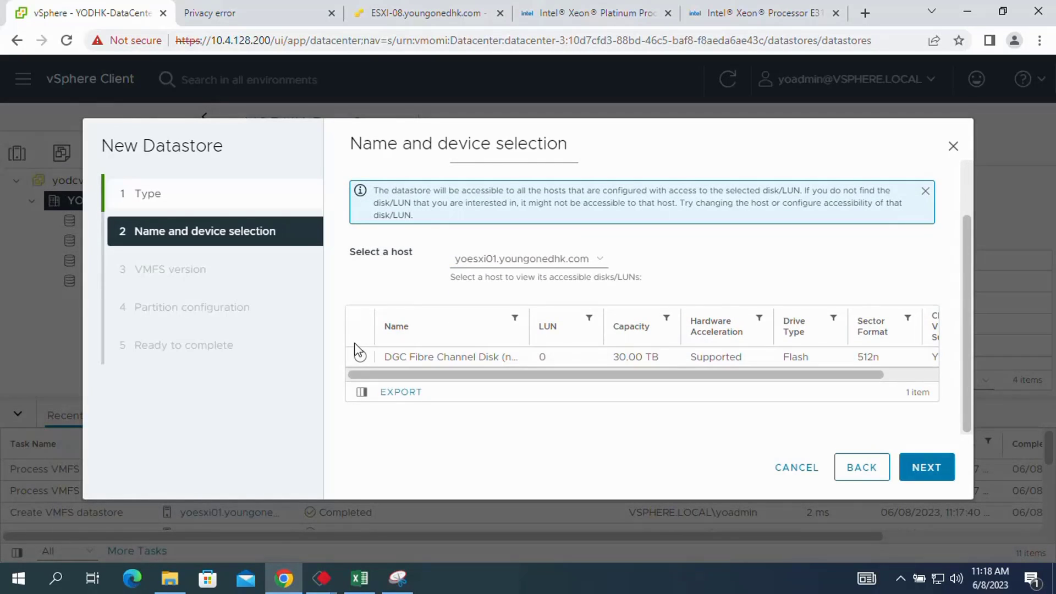
{"action": "left_click", "coordinate": [360, 356]}
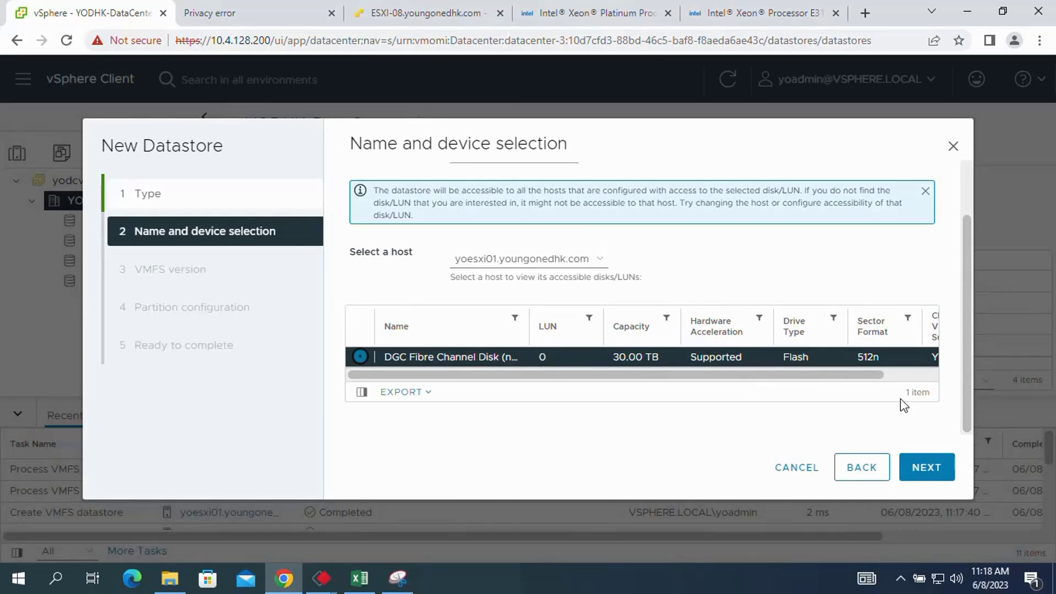
{"action": "left_click", "coordinate": [928, 468]}
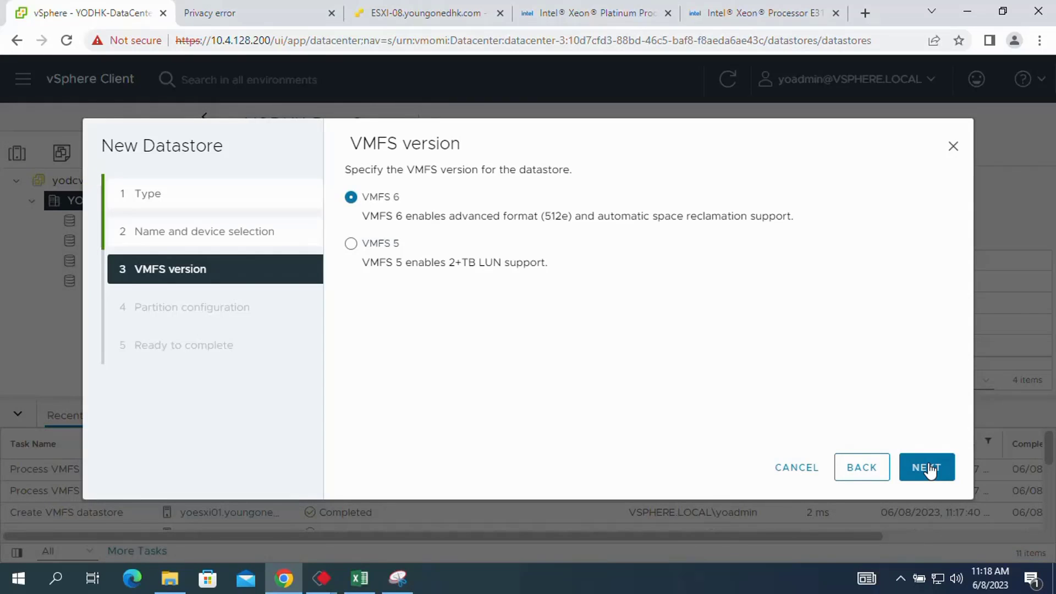
Accept VMFS 6 and the full 30720 GB partition for Datastore-LUN-00, and finish creating the datastore
{"action": "left_click", "coordinate": [928, 468]}
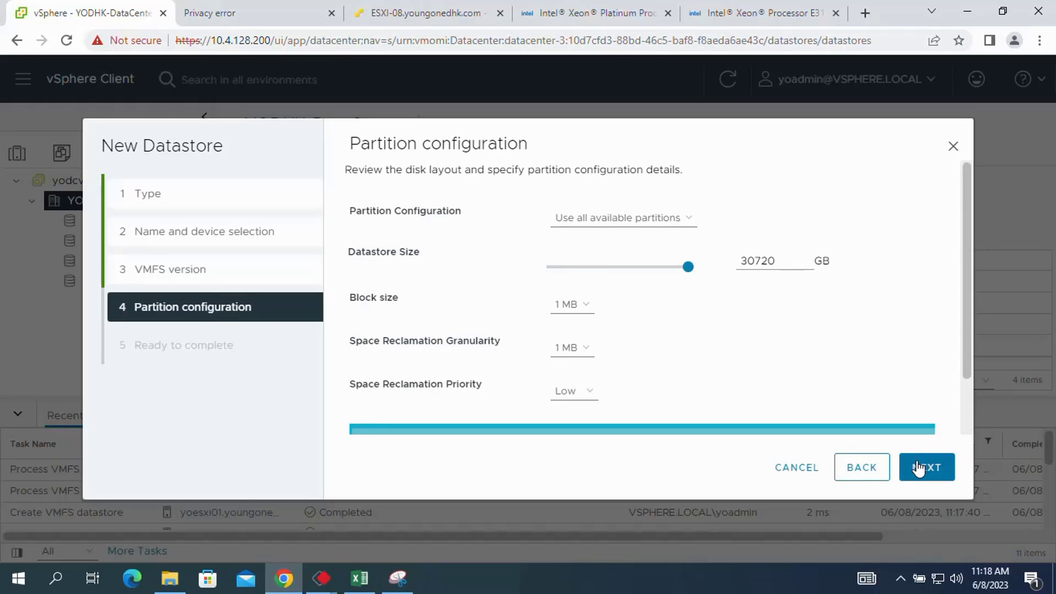
{"action": "left_click", "coordinate": [918, 469]}
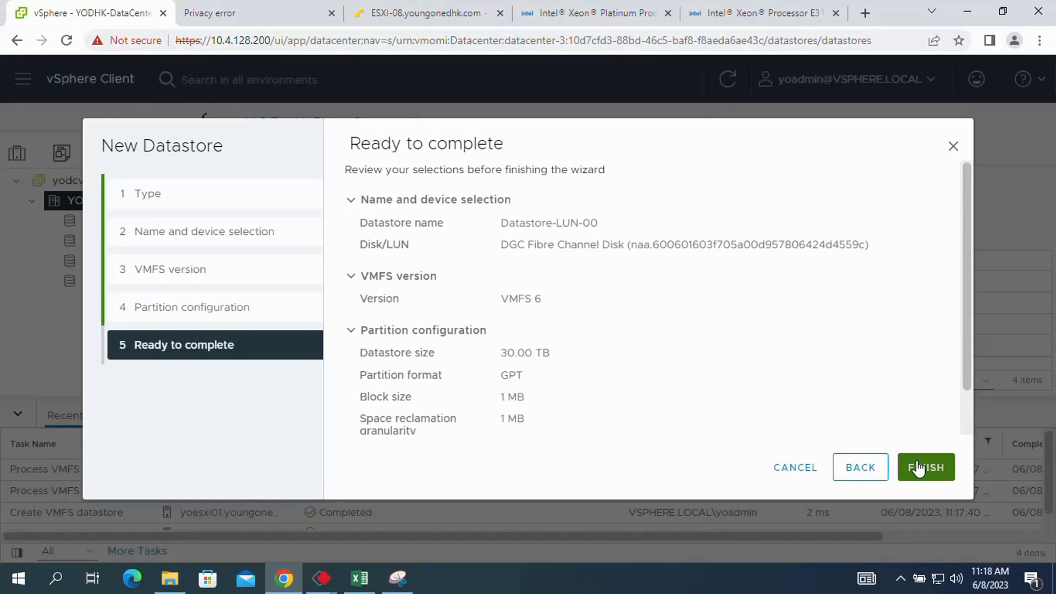
{"action": "left_click", "coordinate": [918, 469]}
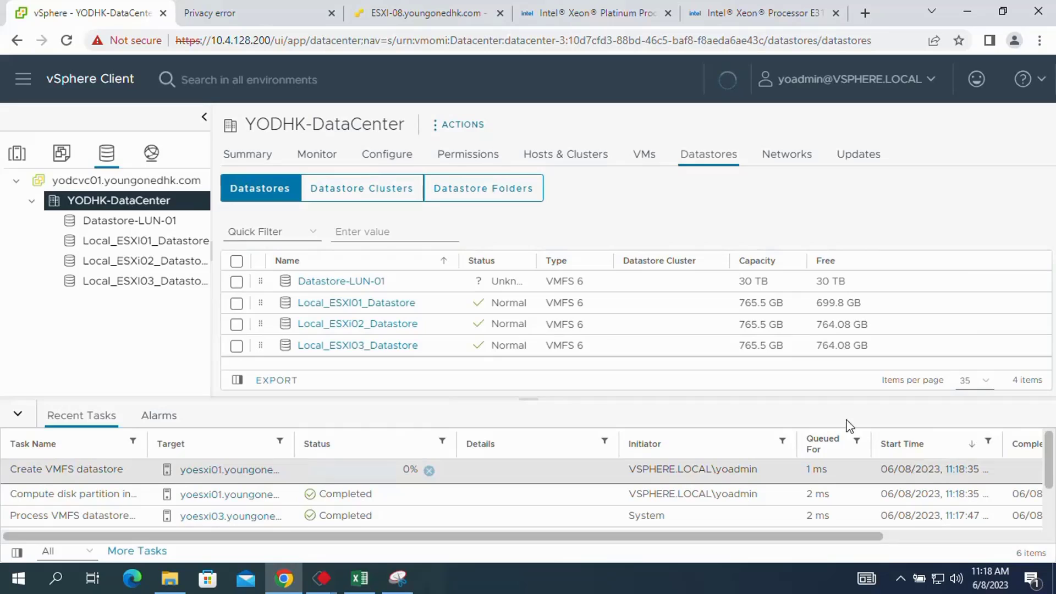
Expand YODHK-DataCenter in the virtual machine inventory and view the summary of the VMware vCenter Server machine
{"action": "left_click", "coordinate": [16, 154]}
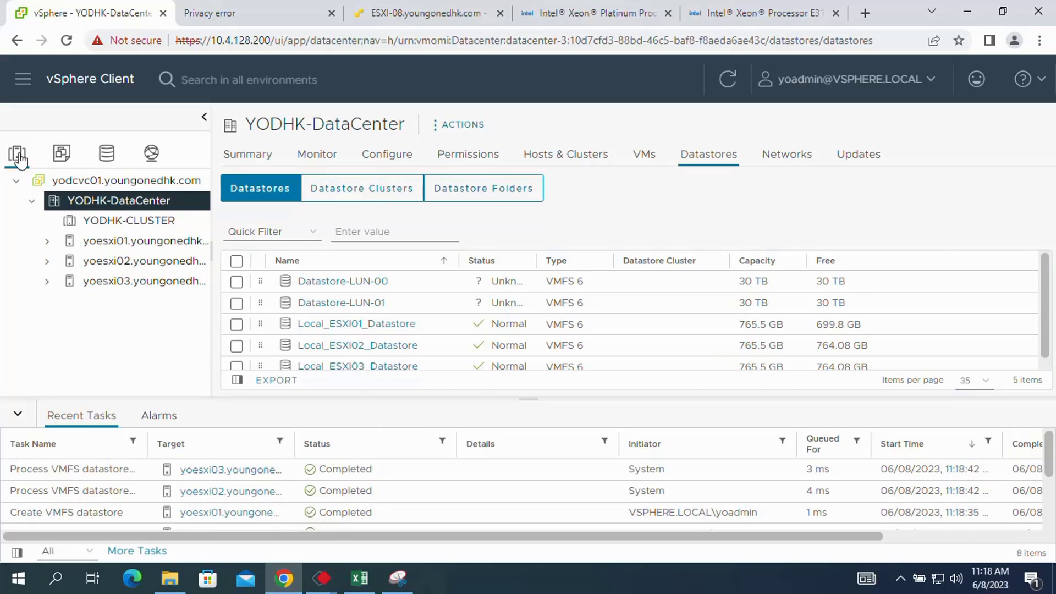
{"action": "left_click", "coordinate": [61, 154]}
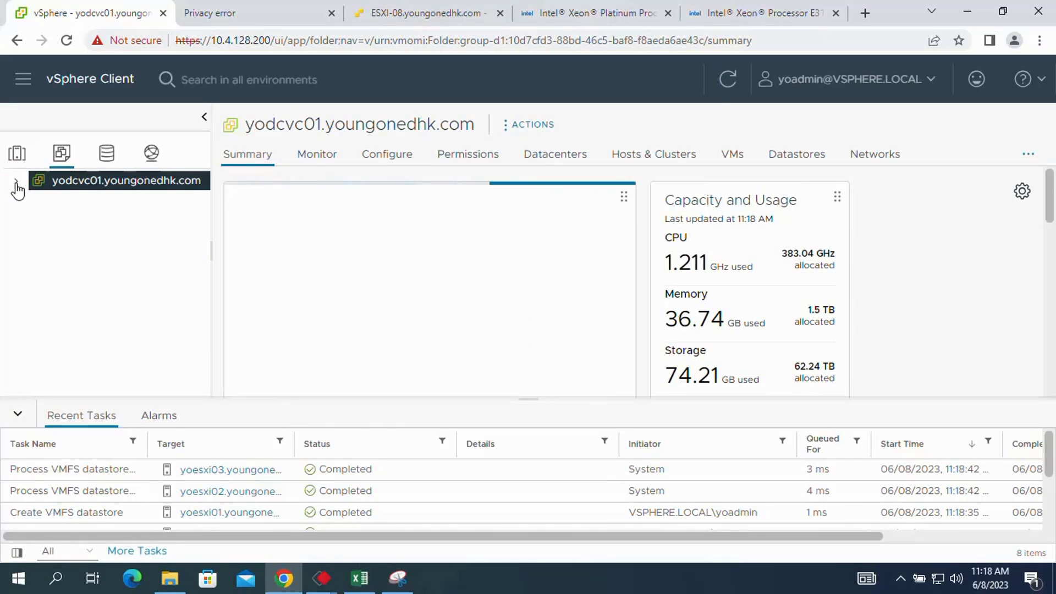
{"action": "left_click", "coordinate": [16, 182]}
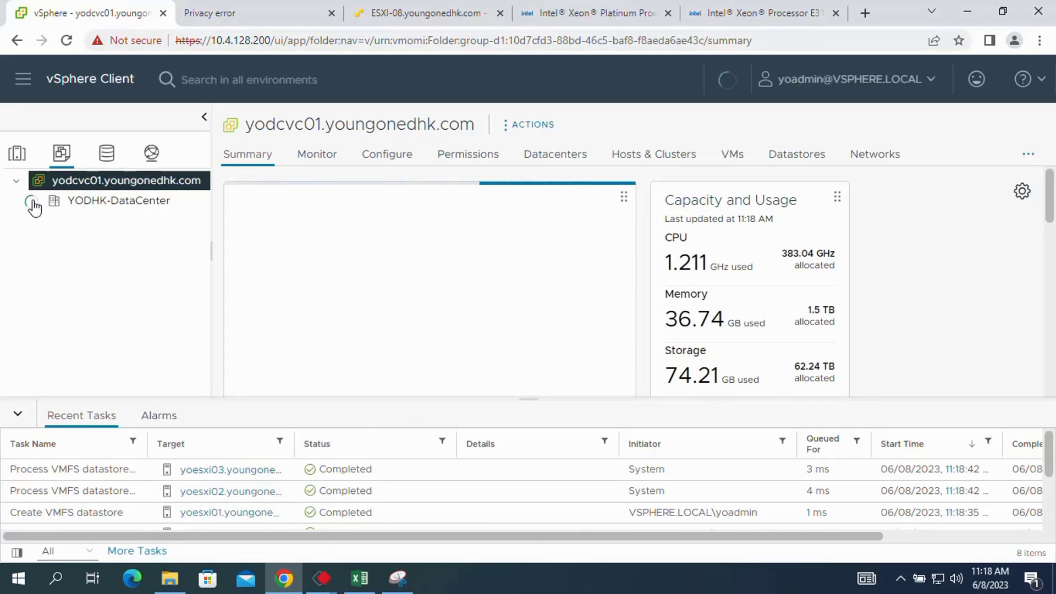
{"action": "left_click", "coordinate": [32, 201]}
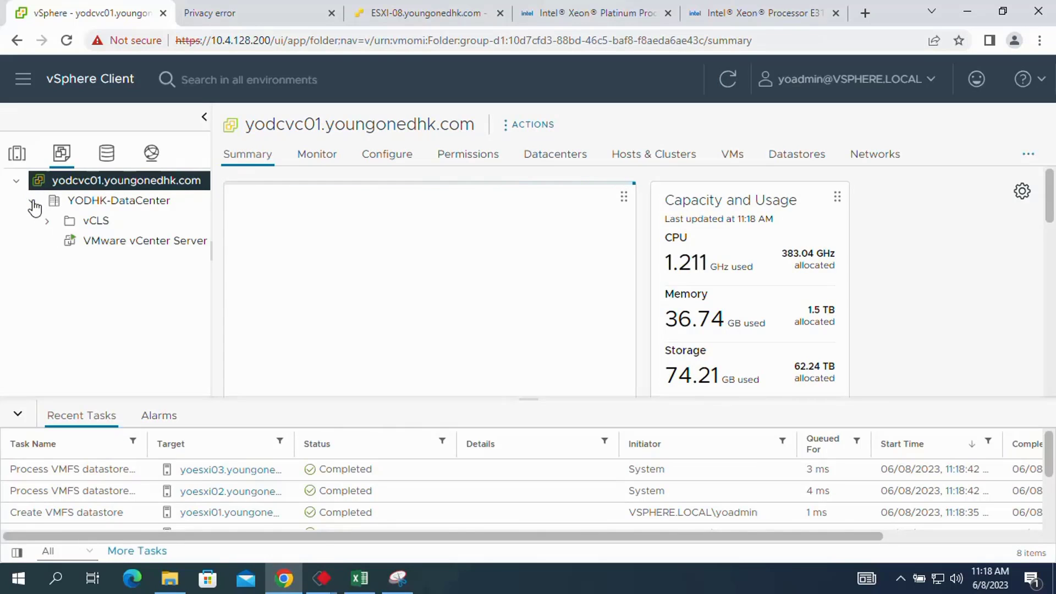
{"action": "left_click", "coordinate": [122, 243]}
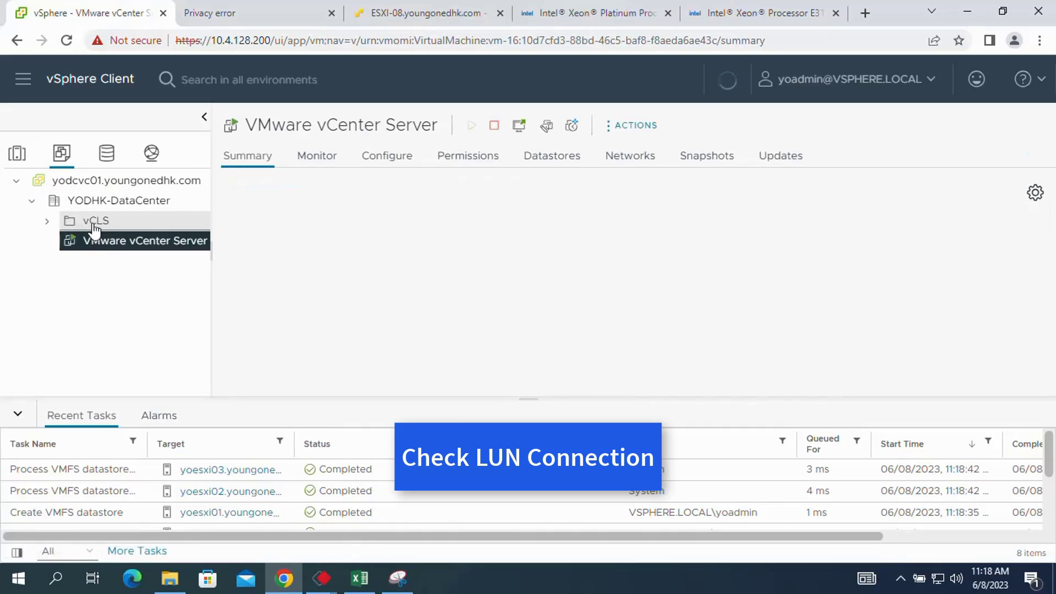
Check the datastores attached to each of the hosts yoesxi01, yoesxi02 and yoesxi03 to verify their LUN connections
{"action": "left_click", "coordinate": [17, 154]}
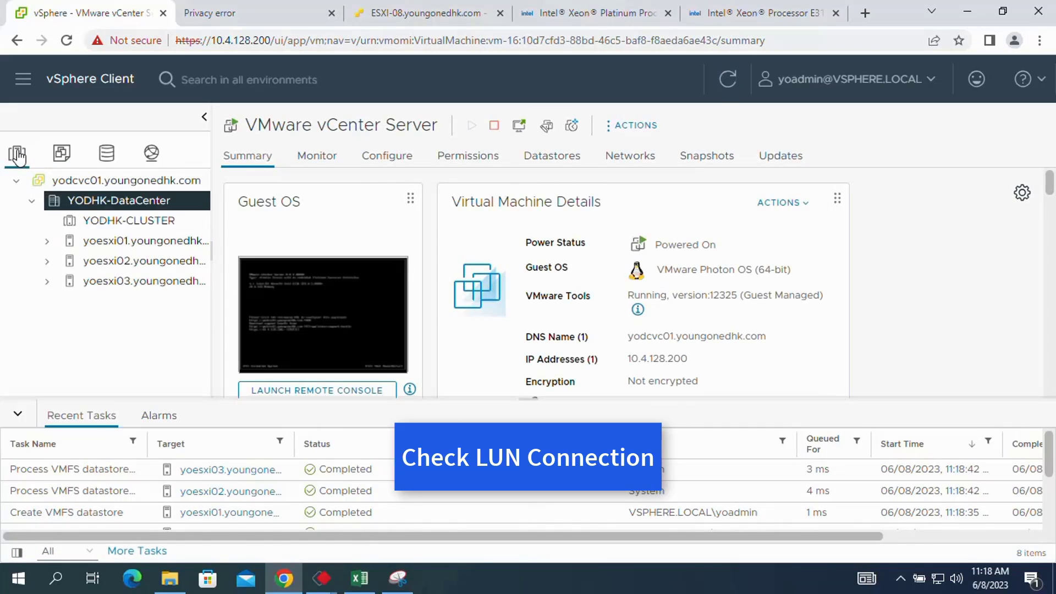
{"action": "left_click", "coordinate": [119, 248]}
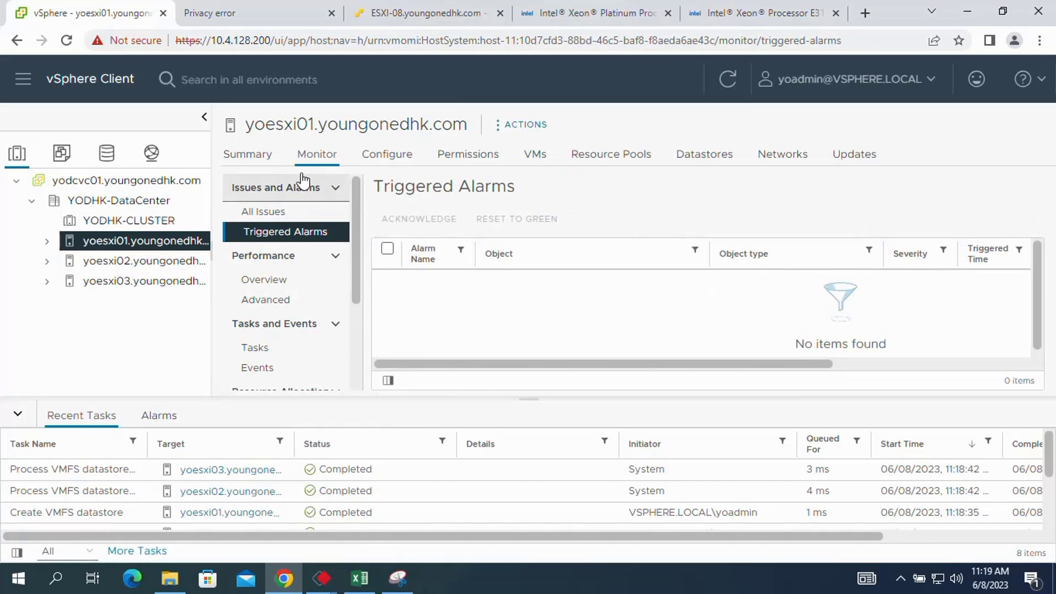
{"action": "left_click", "coordinate": [247, 155]}
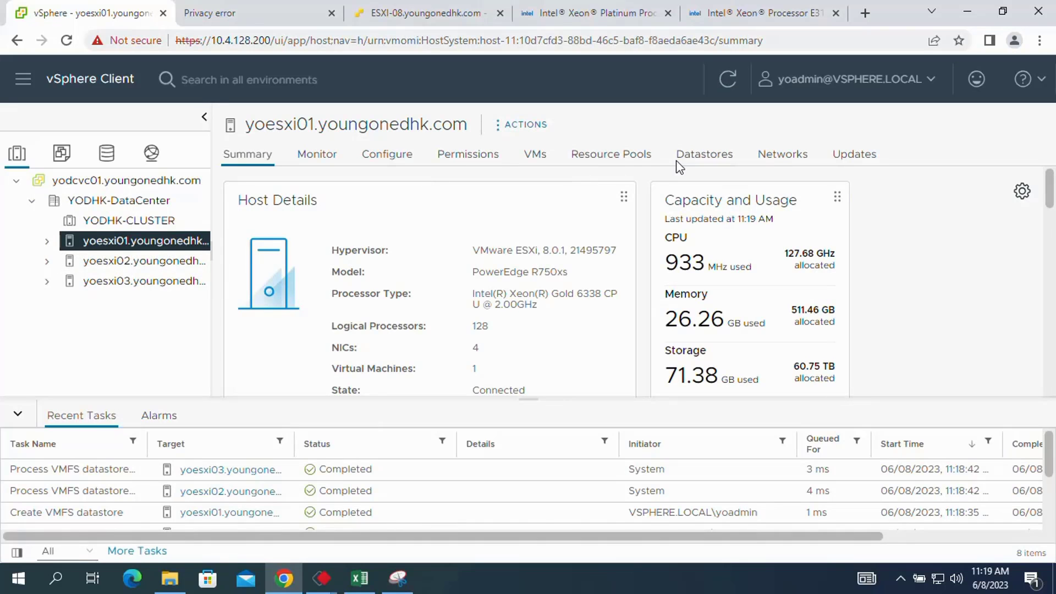
{"action": "left_click", "coordinate": [711, 155]}
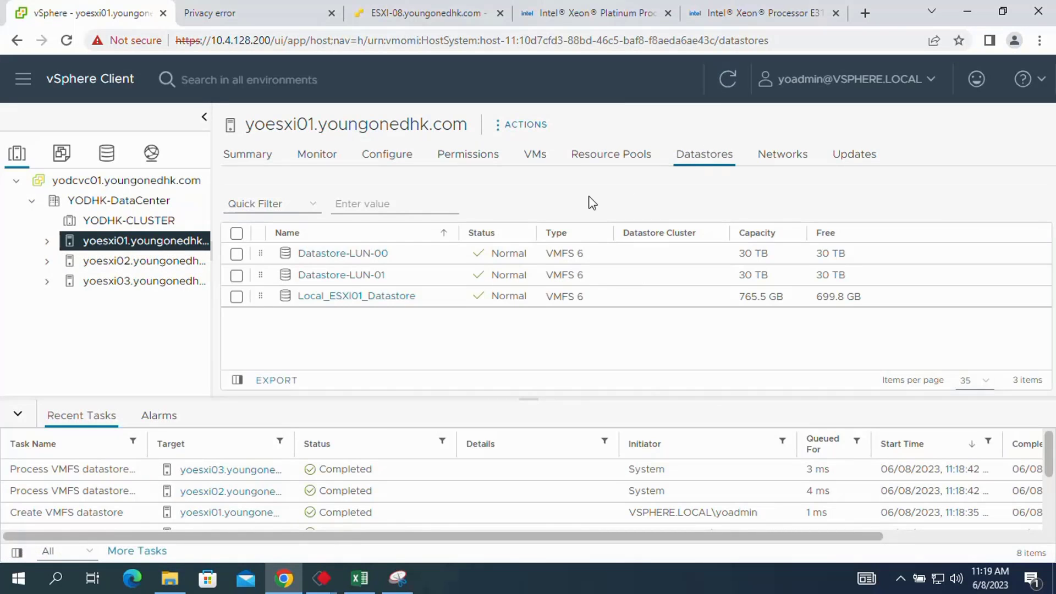
{"action": "left_click", "coordinate": [130, 263]}
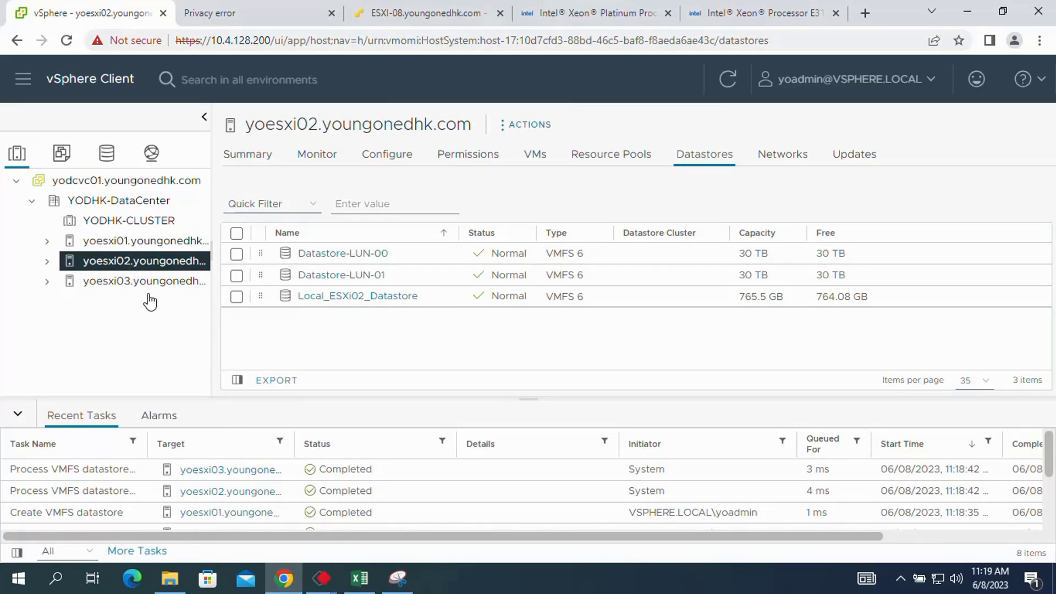
{"action": "left_click", "coordinate": [142, 281]}
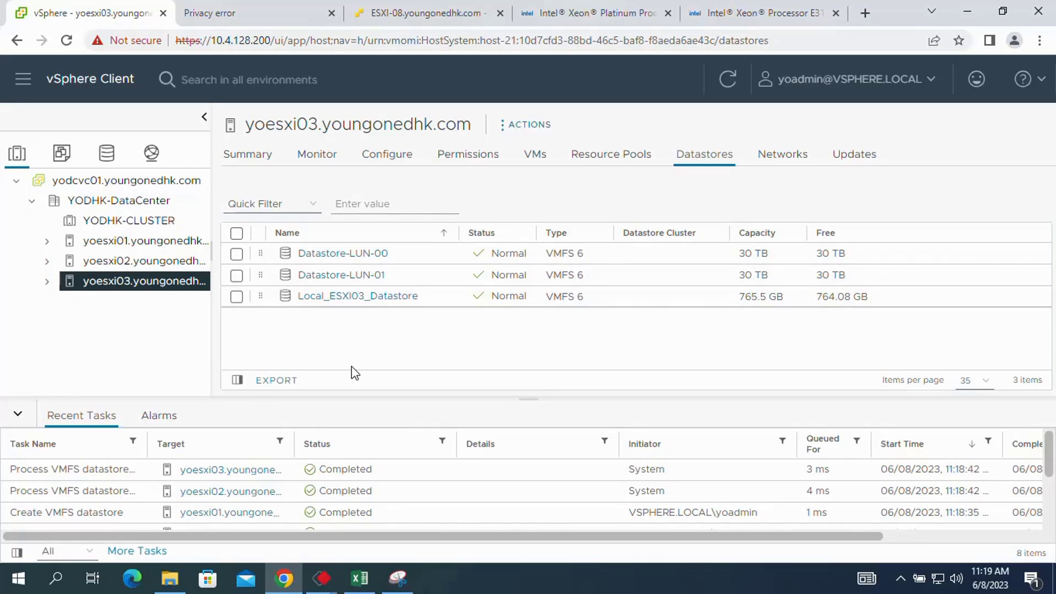
{"action": "left_click", "coordinate": [115, 262]}
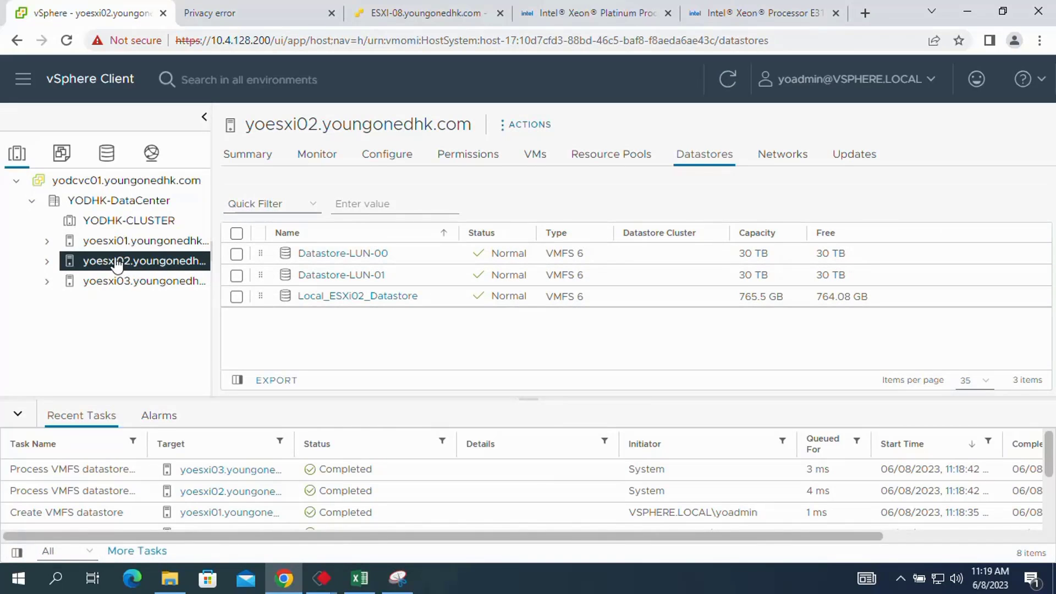
{"action": "left_click", "coordinate": [110, 244]}
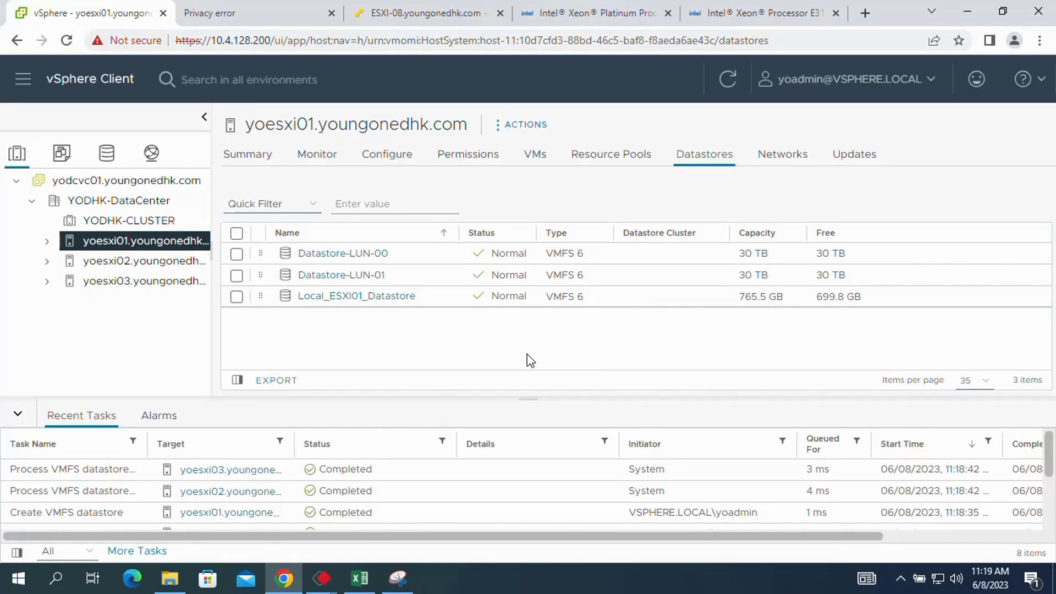
{"action": "left_click", "coordinate": [259, 164]}
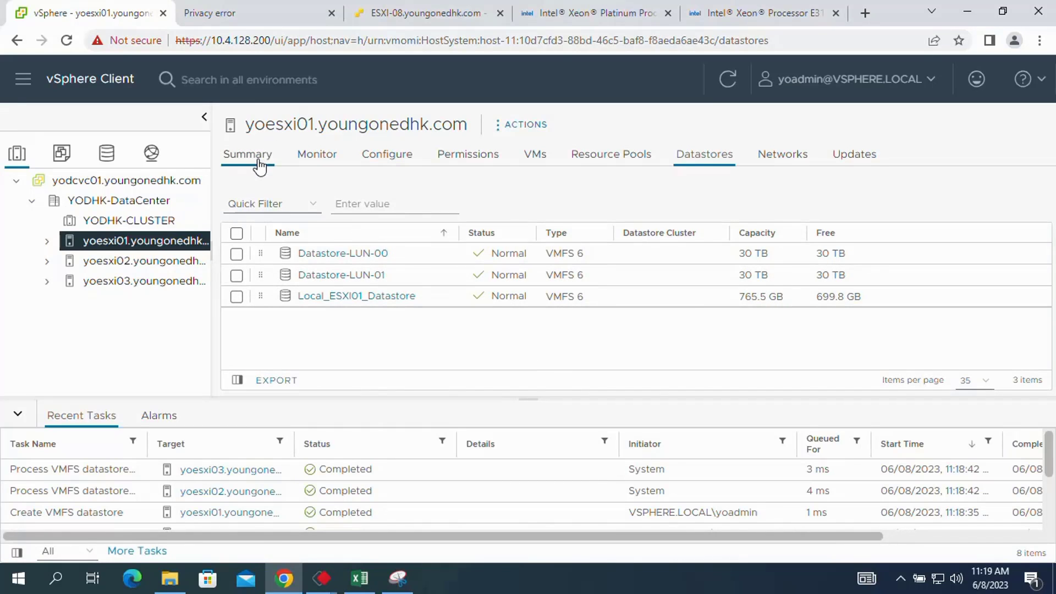